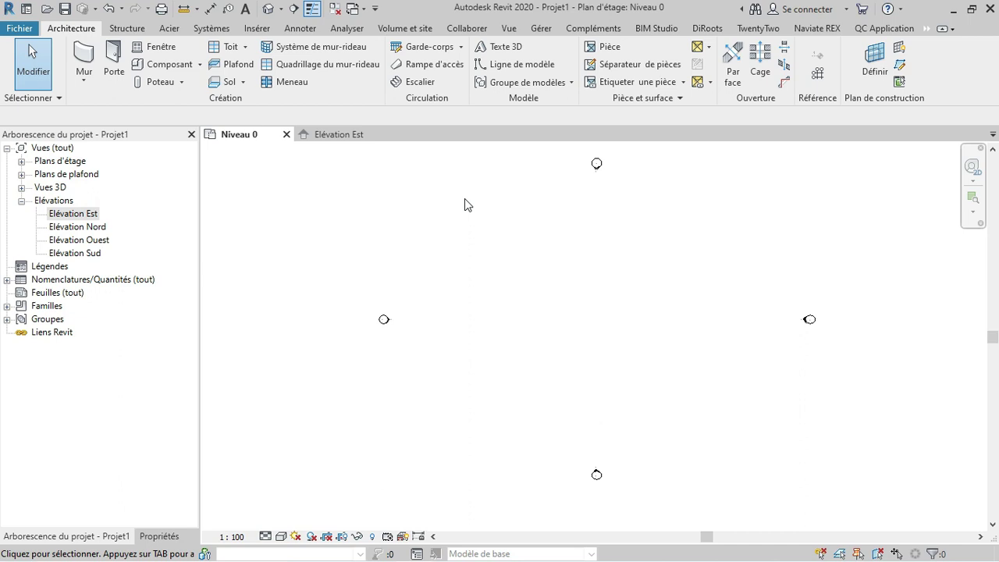
Begin saving the project as a new project file in the desktop folder "Concevoir des Toitures Residentiels avec Revit 2020"
{"action": "left_click", "coordinate": [22, 31]}
{"action": "mouse_move", "coordinate": [69, 224]}
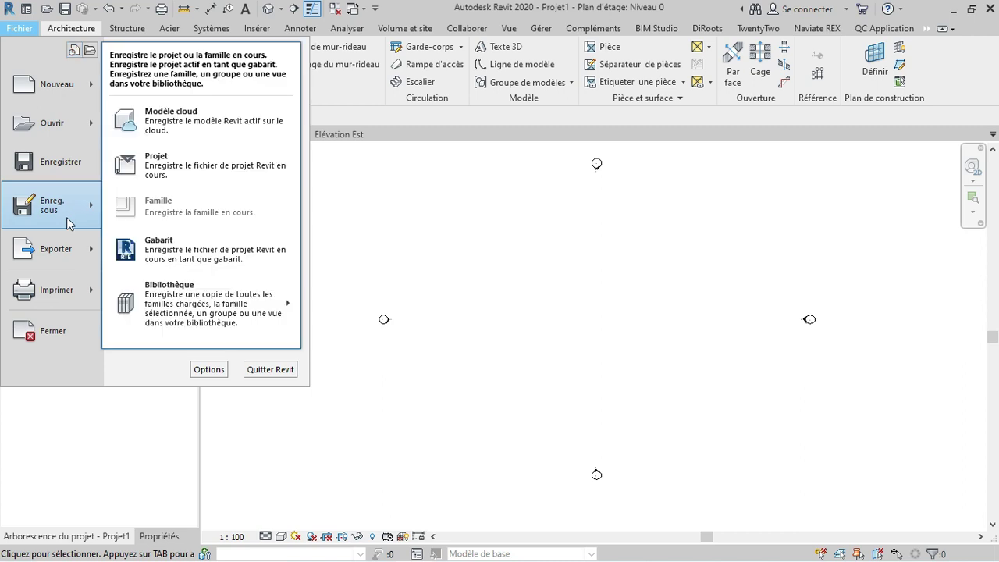
{"action": "left_click", "coordinate": [181, 161]}
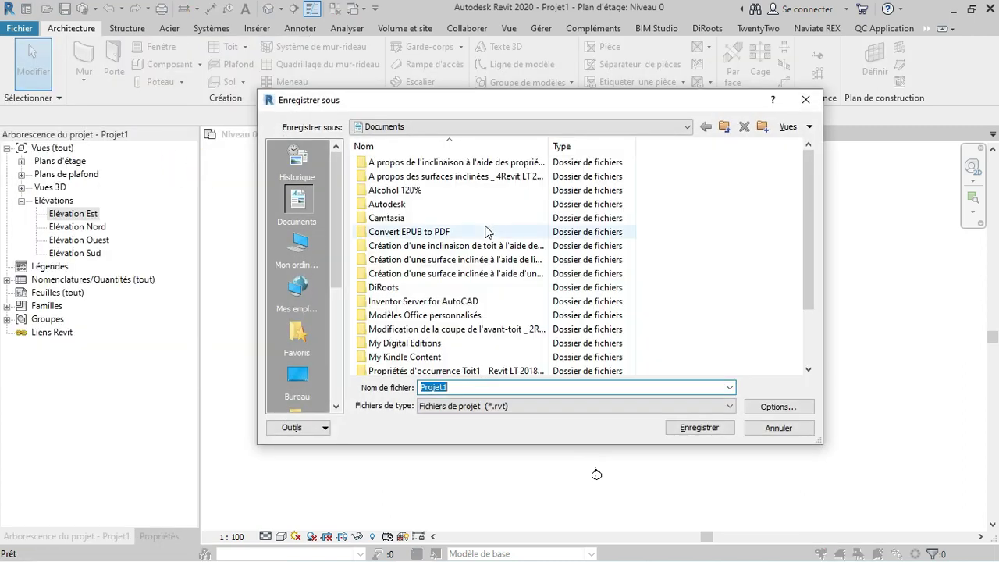
{"action": "left_click", "coordinate": [468, 124]}
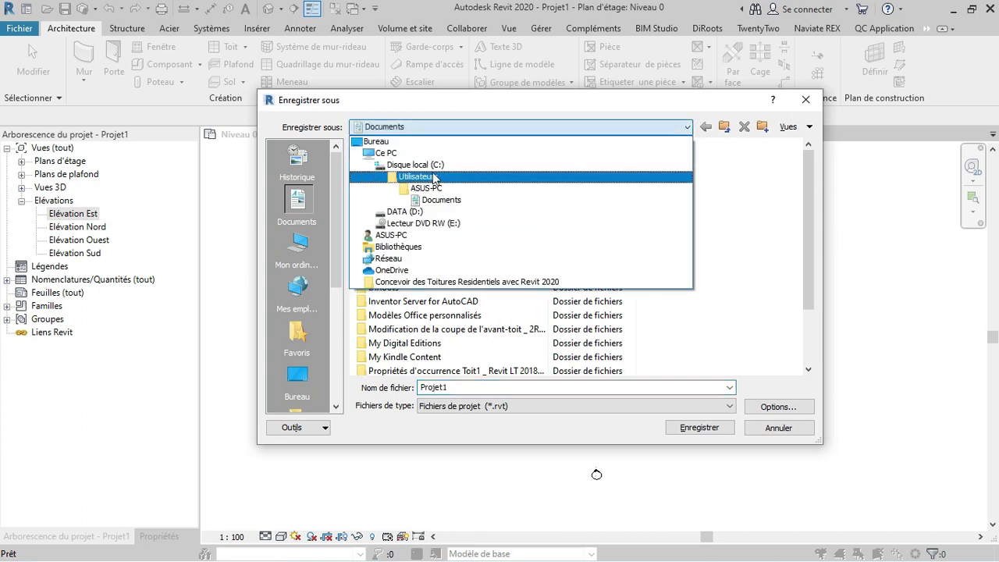
{"action": "left_click", "coordinate": [413, 143]}
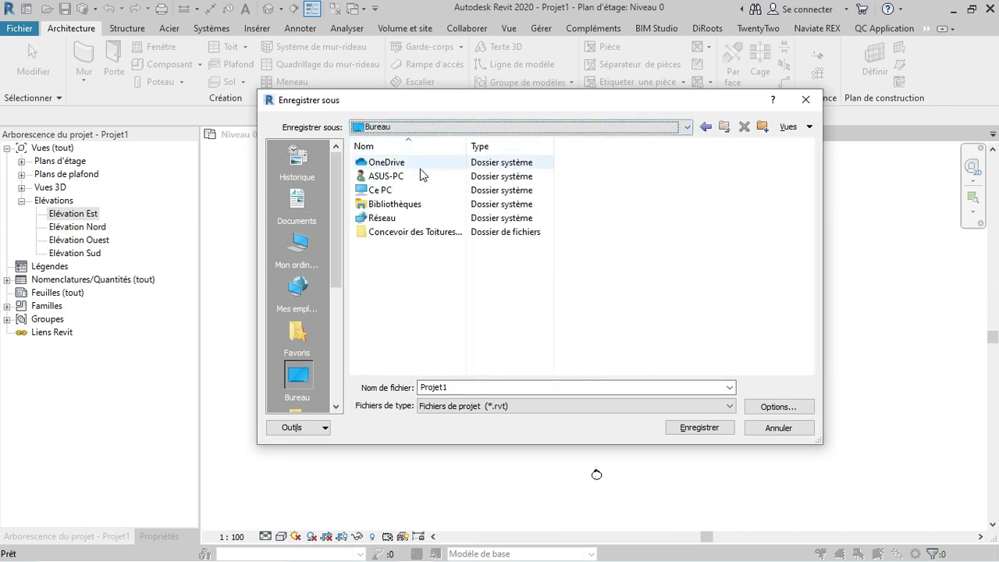
{"action": "double_click", "coordinate": [426, 233]}
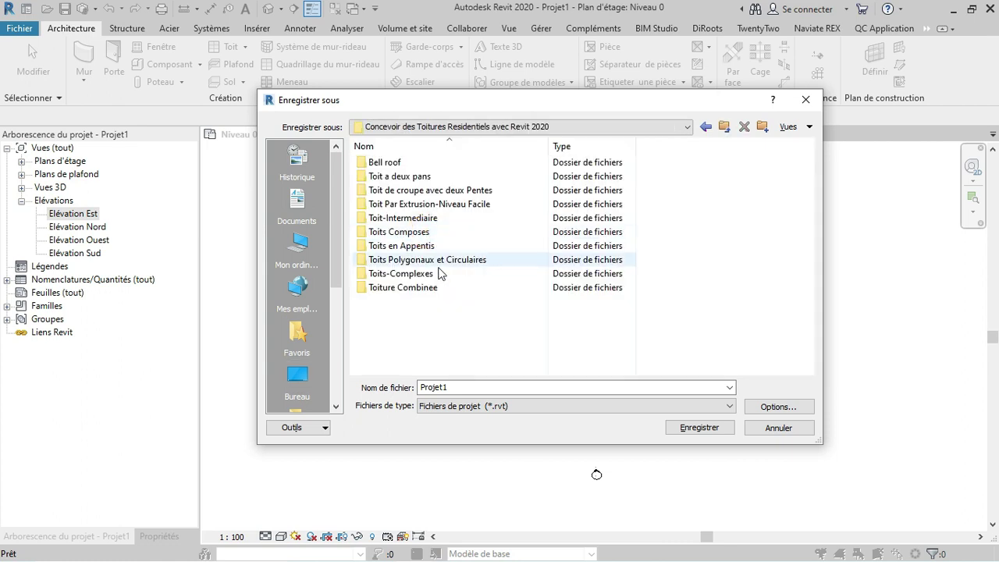
{"action": "right_click", "coordinate": [431, 326]}
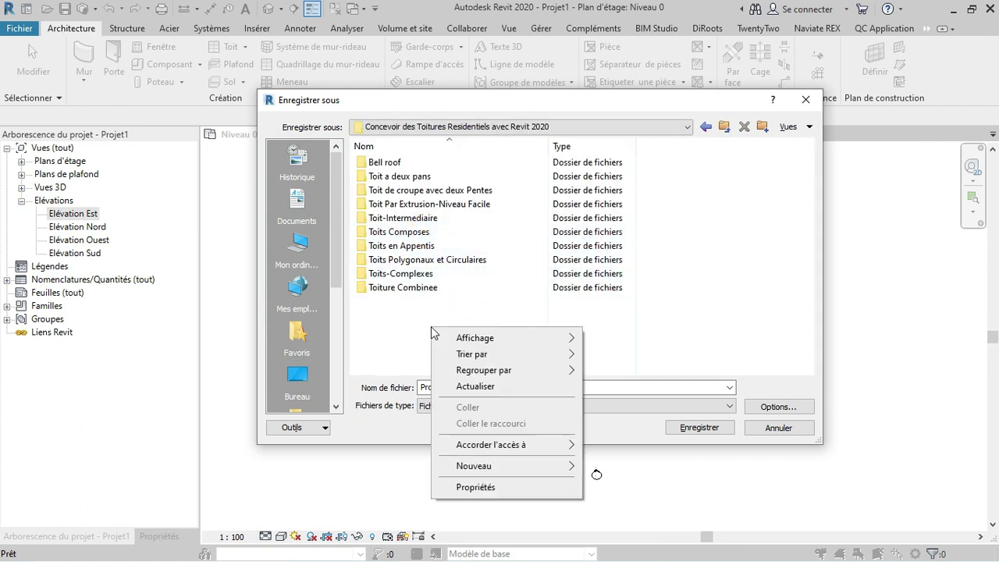
{"action": "left_click", "coordinate": [552, 312]}
{"action": "right_click", "coordinate": [368, 305]}
{"action": "left_click", "coordinate": [578, 331]}
Name the project file "Fichier de Depart"
{"action": "left_click", "coordinate": [503, 387]}
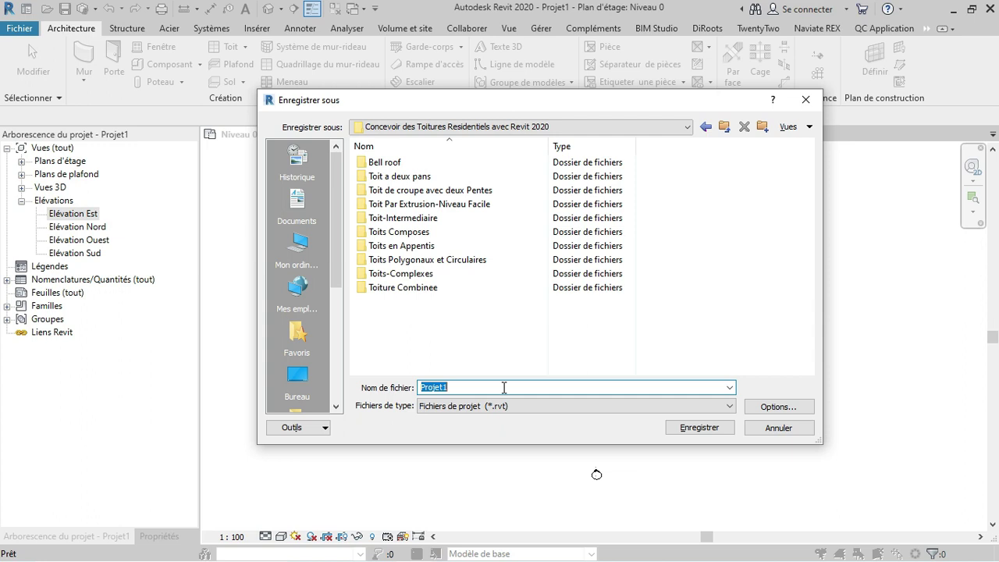
{"action": "type", "text": "Fichier "}
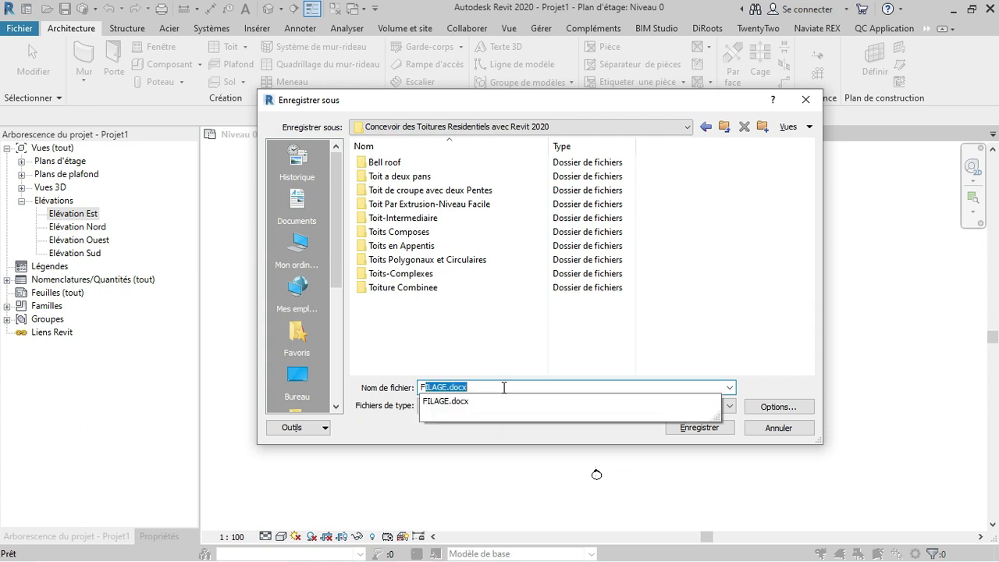
{"action": "type", "text": "de"}
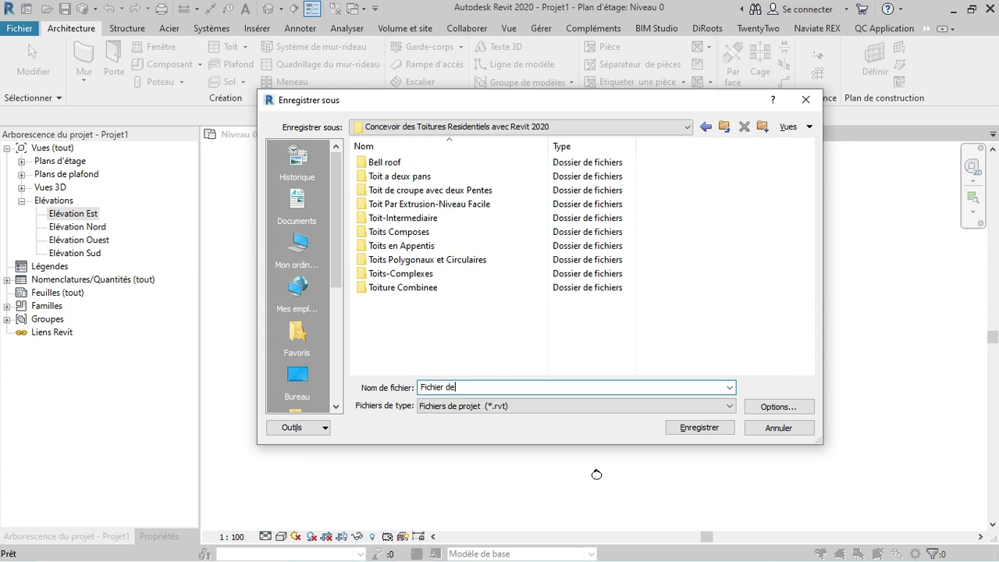
{"action": "type", "text": " Depart"}
Set the maximum number of backups to 1 in the file save options and save the project
{"action": "left_click", "coordinate": [781, 407]}
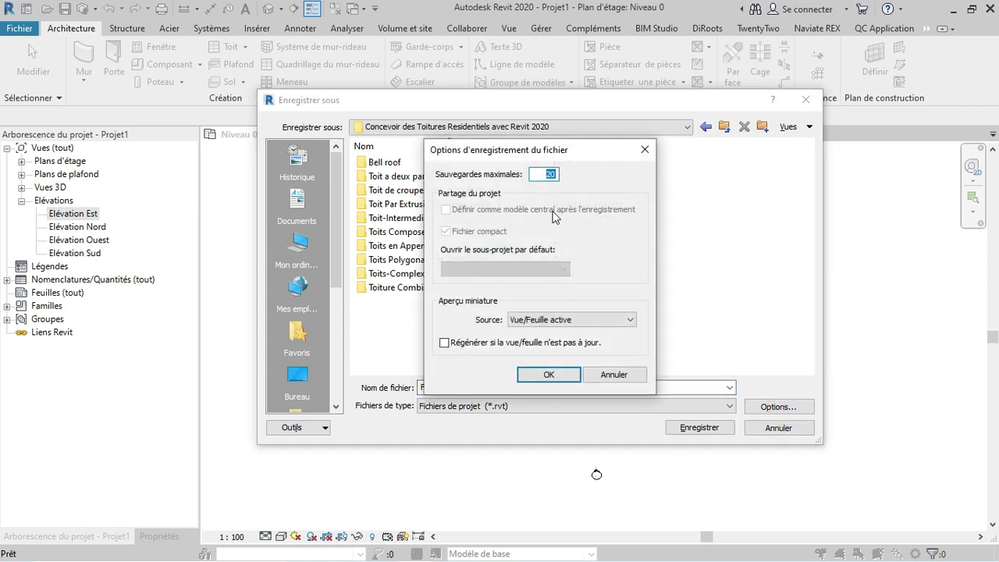
{"action": "type", "text": "1"}
{"action": "left_click", "coordinate": [529, 378]}
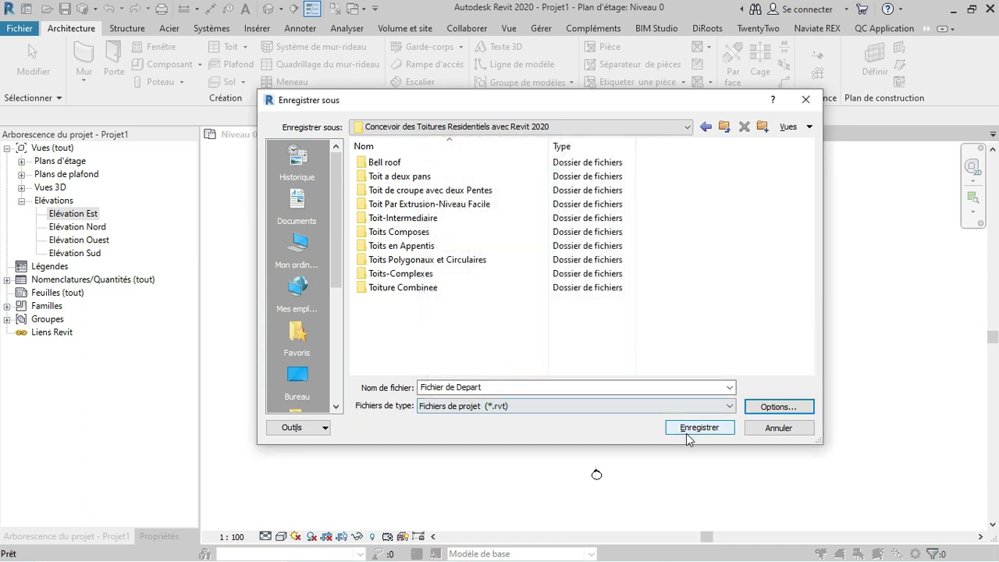
{"action": "left_click", "coordinate": [690, 431]}
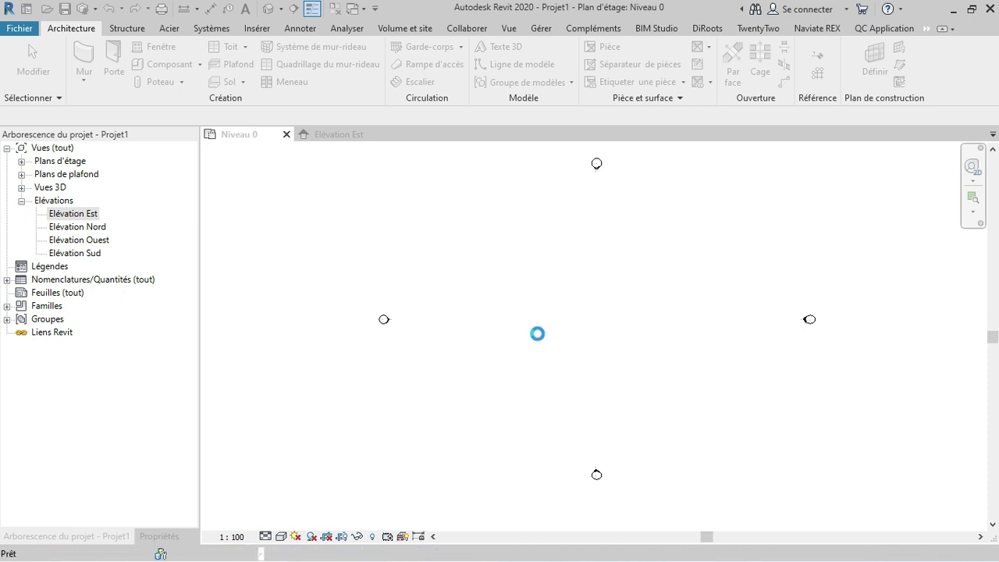
{"action": "scroll", "coordinate": [522, 233], "scroll_direction": "down", "scroll_amount": 2}
{"action": "middle_click_drag", "start_coordinate": [566, 310], "coordinate": [575, 283]}
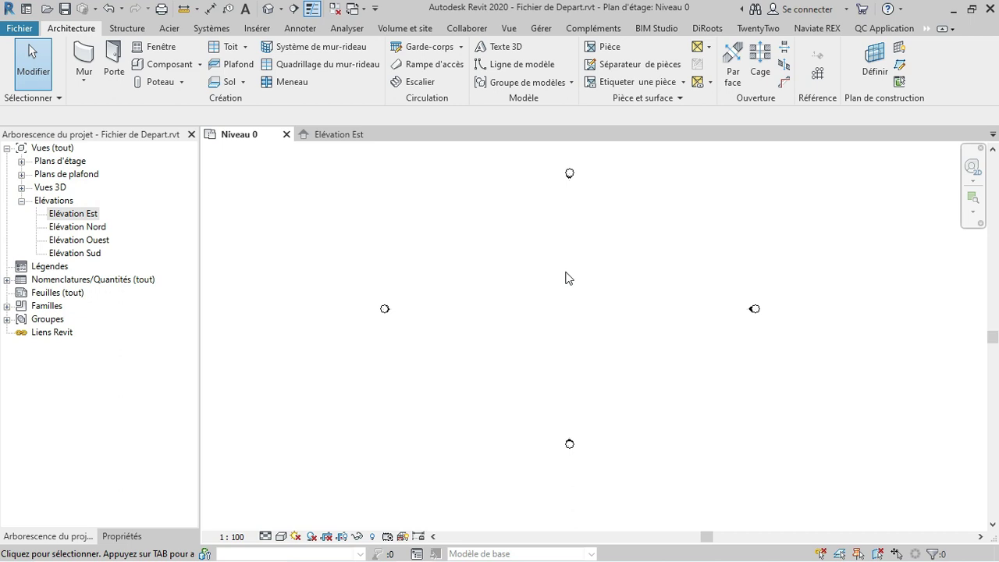
{"action": "mouse_move", "coordinate": [592, 281]}
{"action": "middle_mouse_down"}
{"action": "mouse_move", "coordinate": [609, 270]}
{"action": "mouse_move", "coordinate": [602, 282]}
{"action": "middle_mouse_up"}
Start saving another copy of the project and create a folder named "Toits avec les fleches dinclinaison" beside the existing roof folders
{"action": "left_click", "coordinate": [11, 31]}
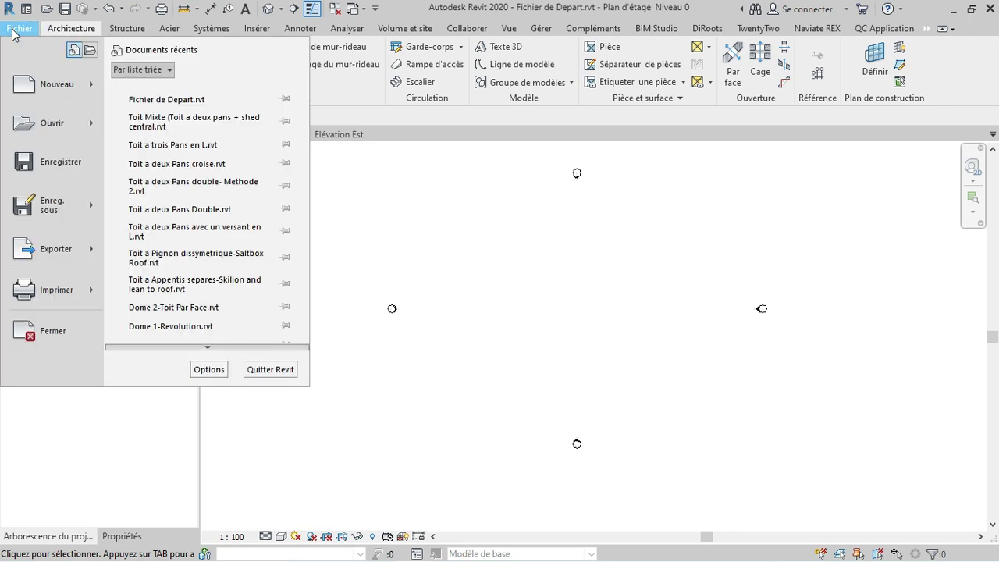
{"action": "mouse_move", "coordinate": [64, 201]}
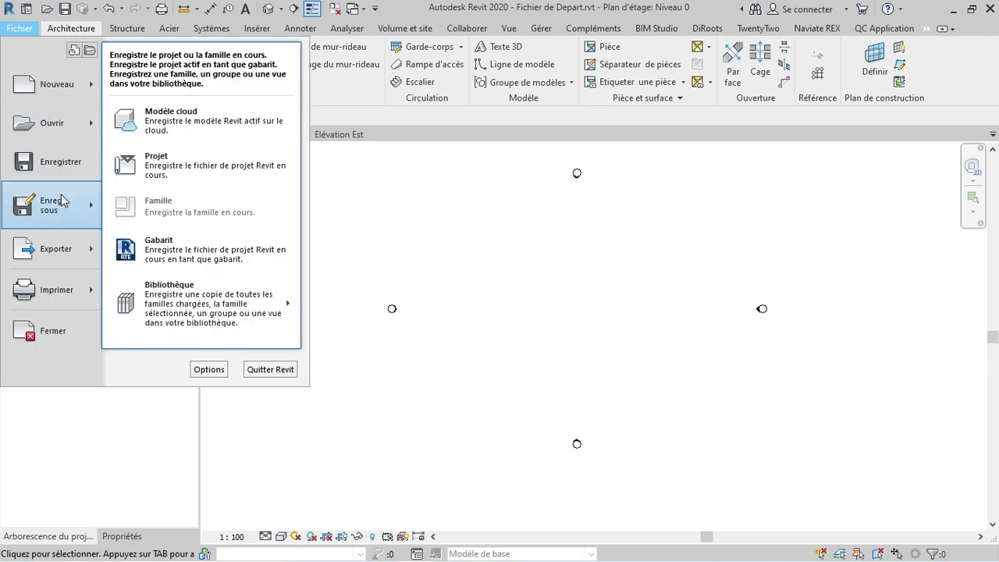
{"action": "left_click", "coordinate": [180, 174]}
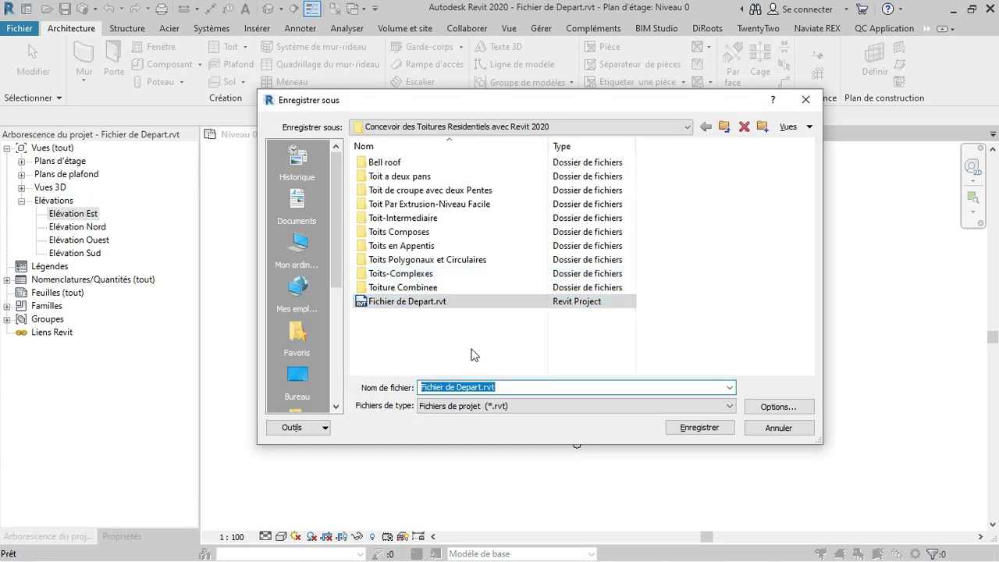
{"action": "right_click", "coordinate": [424, 350]}
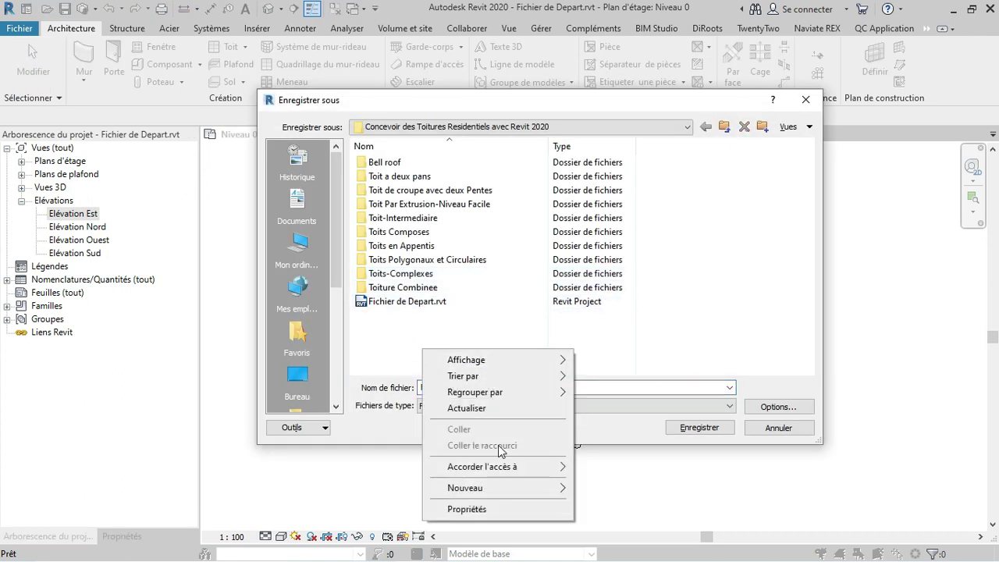
{"action": "mouse_move", "coordinate": [537, 490]}
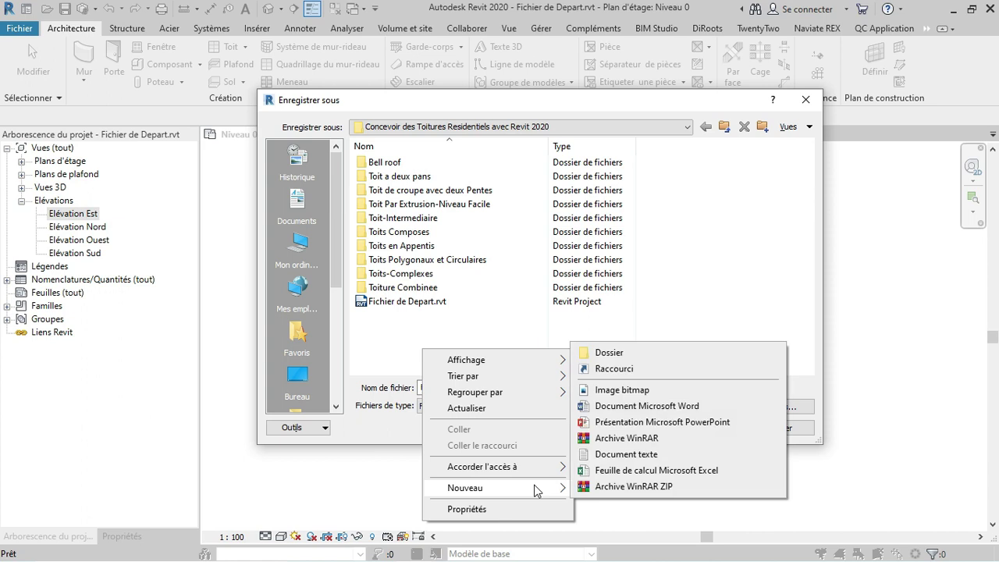
{"action": "left_click", "coordinate": [606, 348]}
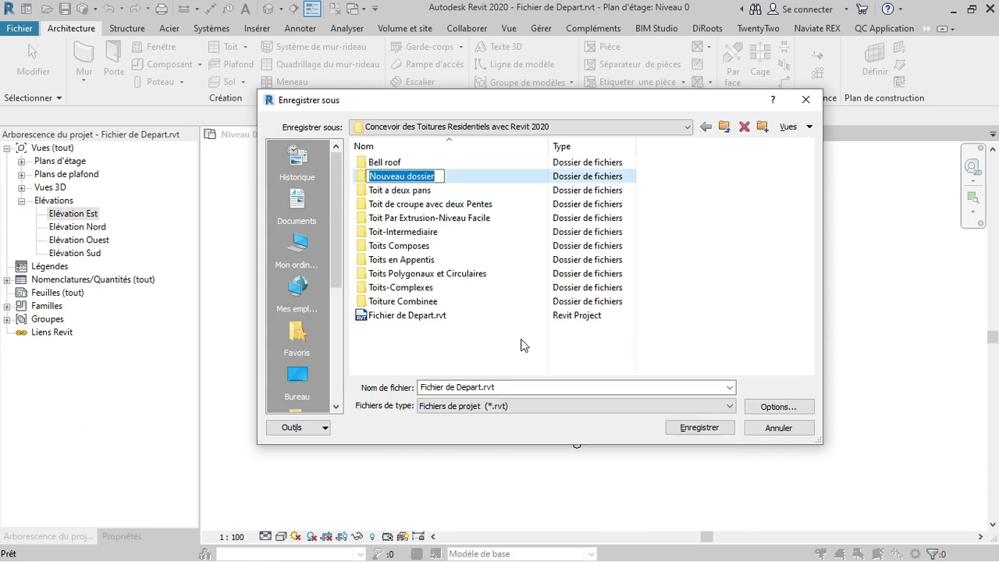
{"action": "key", "text": "BackSpace"}
{"action": "type", "text": "Toits avec"}
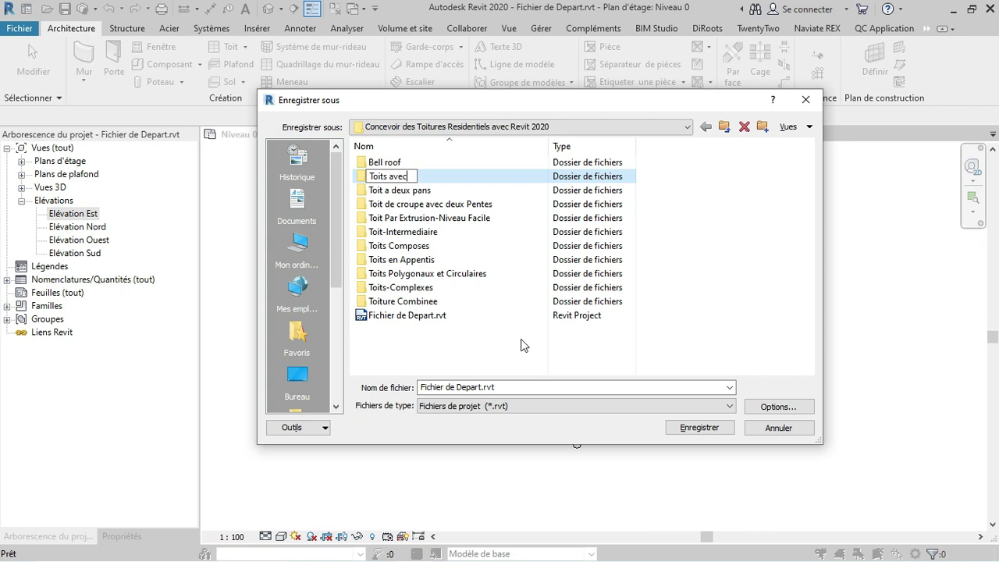
{"action": "type", "text": " les fleches"}
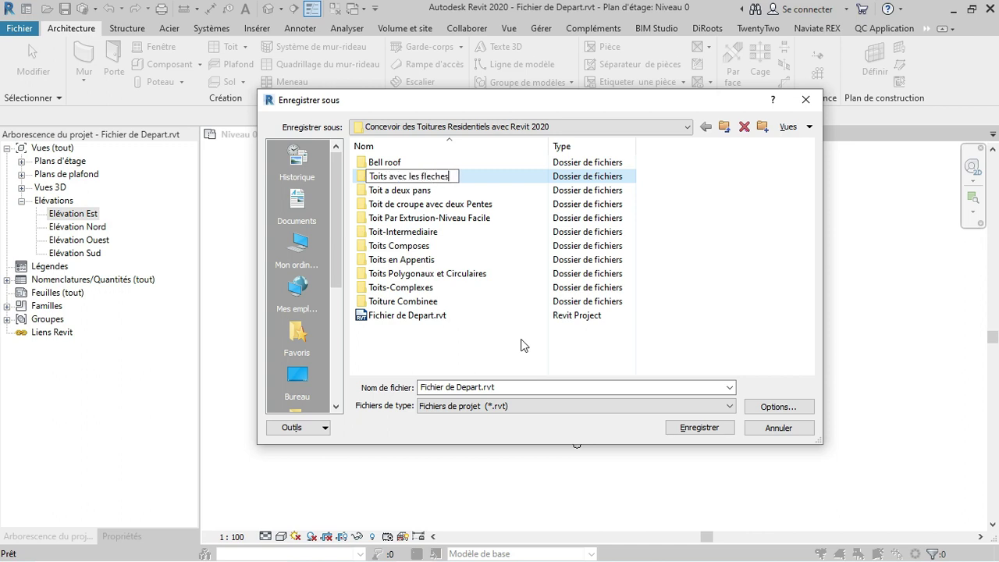
{"action": "type", "text": " dinclinaison"}
{"action": "key", "text": "Return"}
Save the project as "Toit en Losange" inside the folder "Toits avec les fleches dinclinaison"
{"action": "double_click", "coordinate": [474, 175]}
{"action": "left_click", "coordinate": [509, 387]}
{"action": "key", "text": "BackSpace"}
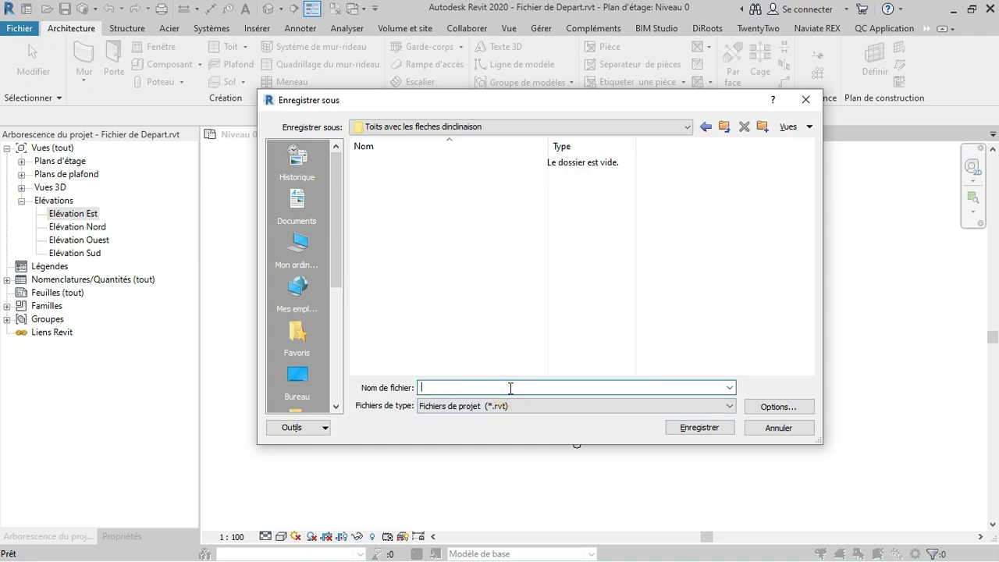
{"action": "type", "text": "Toit en "}
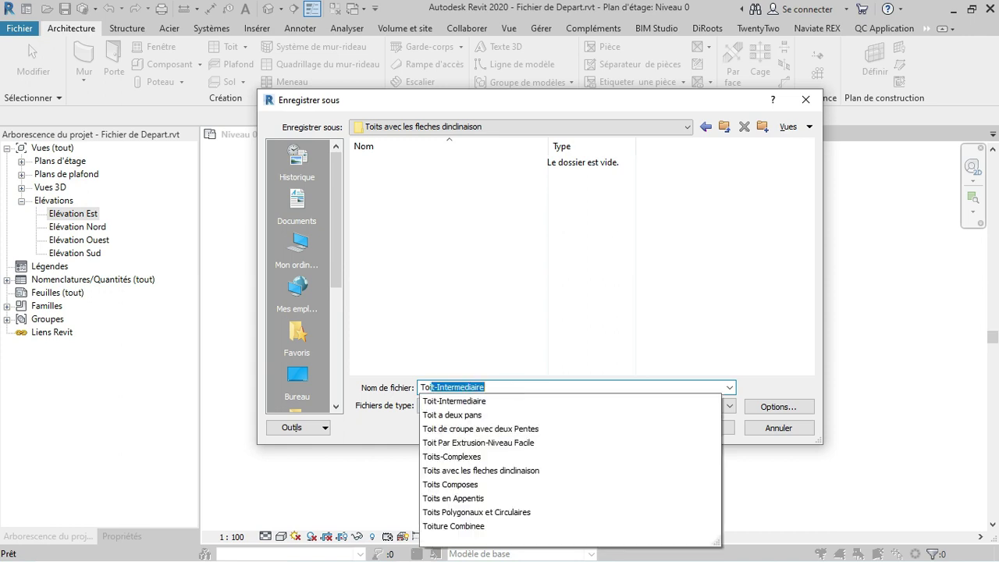
{"action": "type", "text": "Losange"}
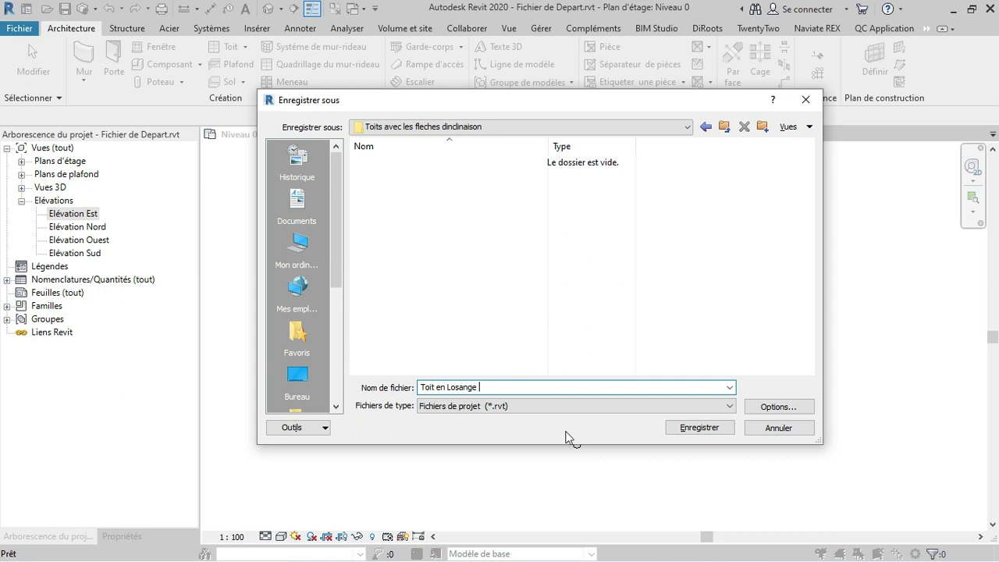
{"action": "left_click", "coordinate": [699, 428]}
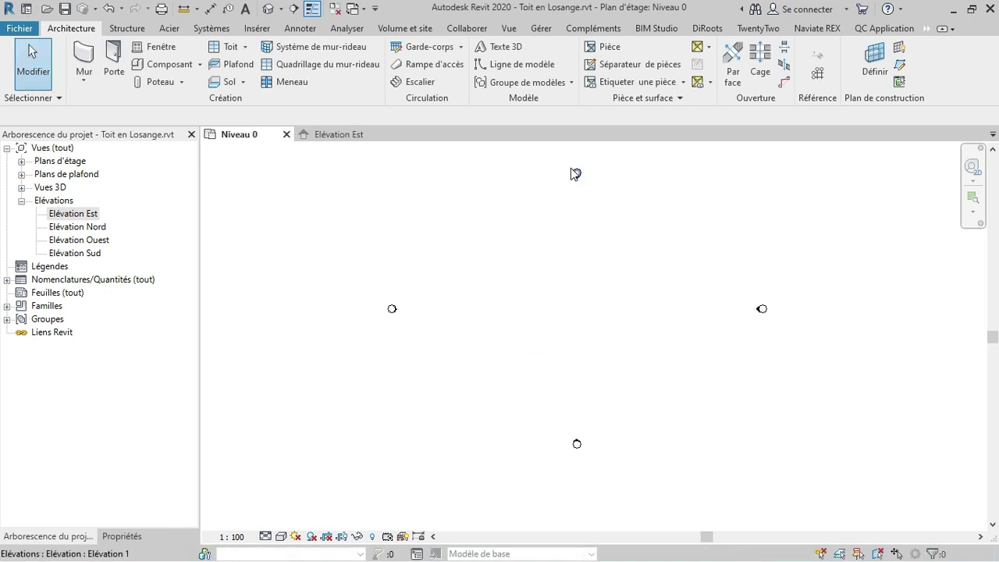
Start placing architectural walls with their height constrained to Niveau 2, and display the wall's properties
{"action": "scroll", "coordinate": [575, 165], "scroll_direction": "up", "scroll_amount": 1}
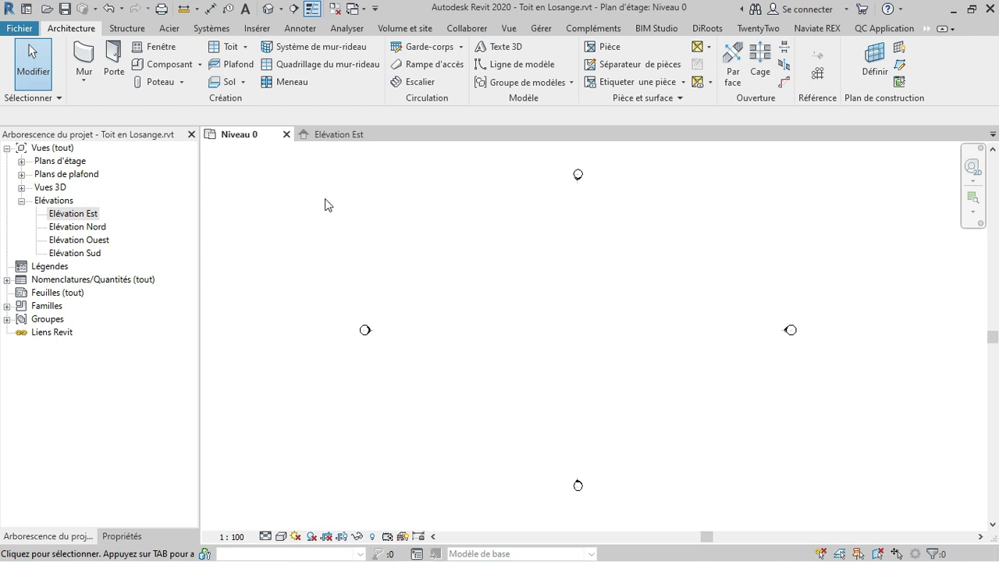
{"action": "left_click", "coordinate": [81, 58]}
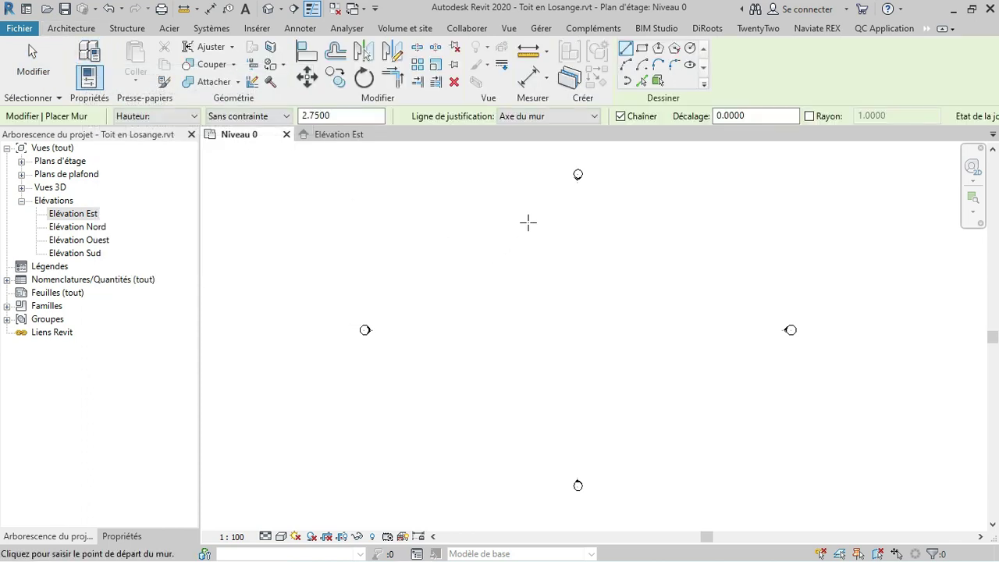
{"action": "left_click", "coordinate": [266, 122]}
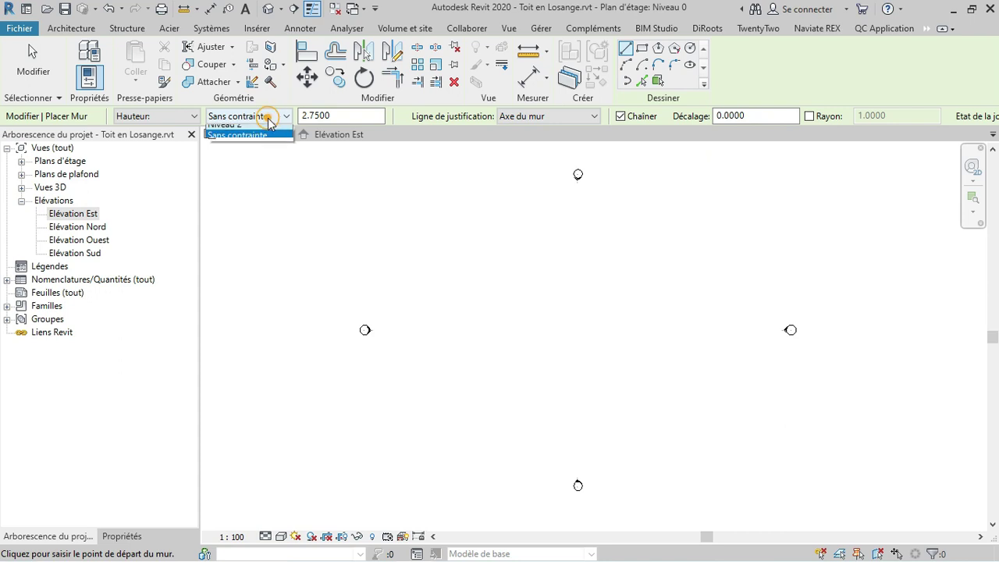
{"action": "left_click", "coordinate": [261, 153]}
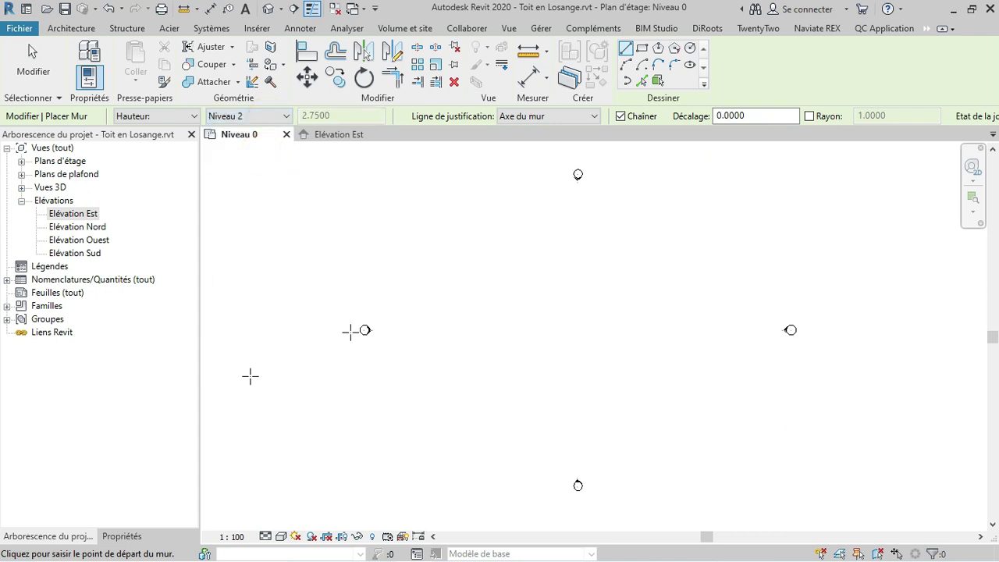
{"action": "left_click", "coordinate": [140, 537]}
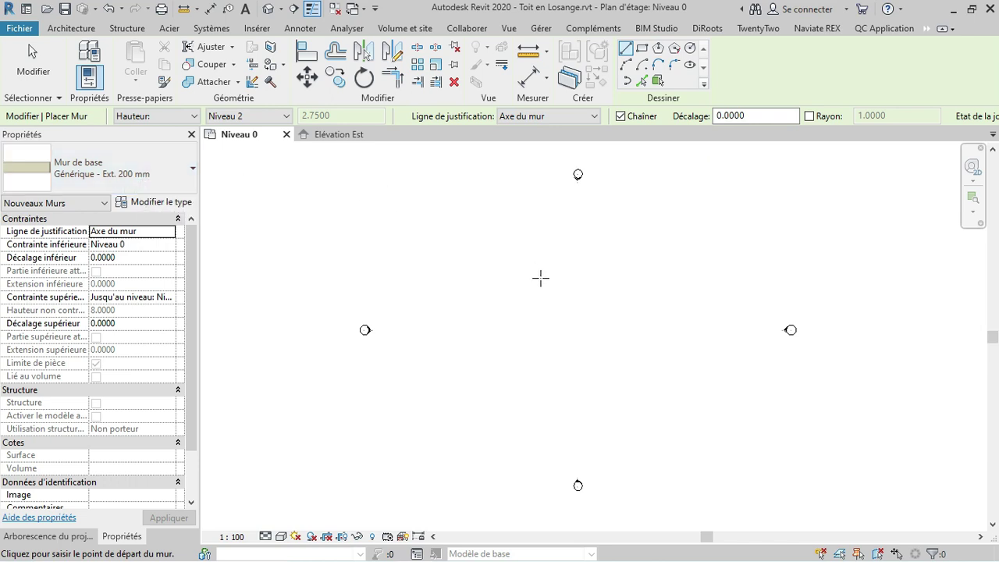
Draw four chained walls forming a closed rectangle about 28 m long between the elevation markers in the Niveau 0 plan
{"action": "left_click", "coordinate": [455, 241]}
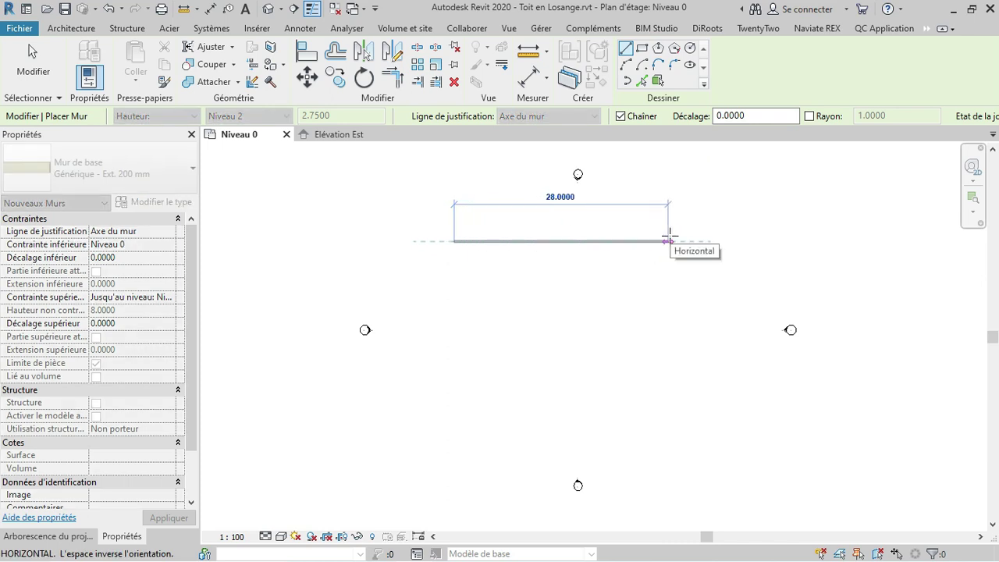
{"action": "left_click", "coordinate": [669, 235]}
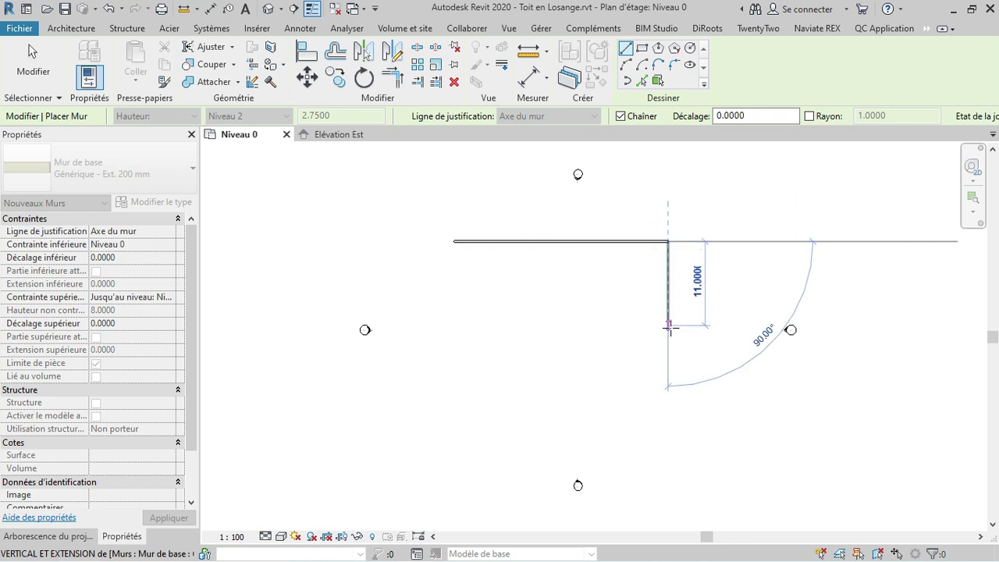
{"action": "left_click", "coordinate": [668, 379]}
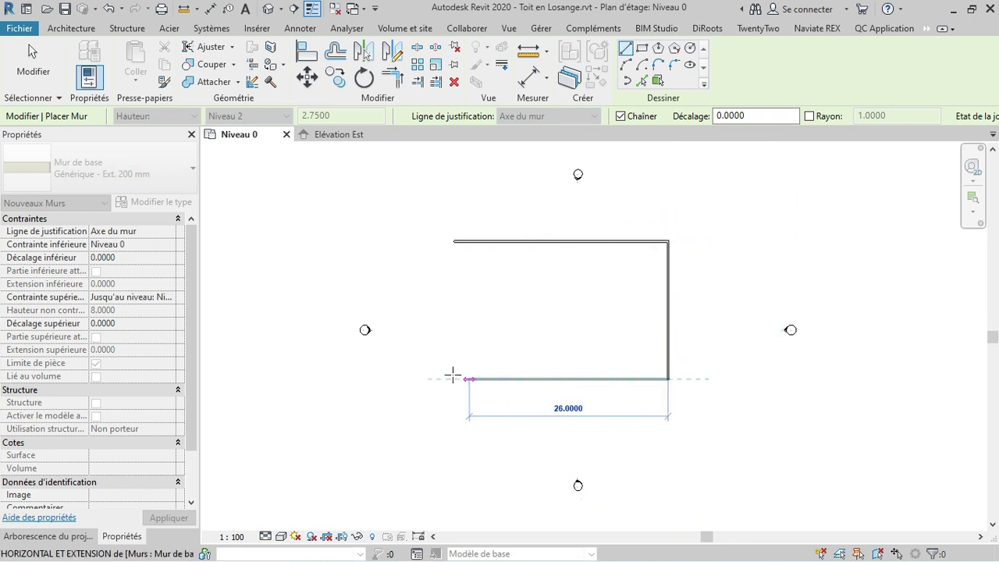
{"action": "left_click", "coordinate": [454, 378]}
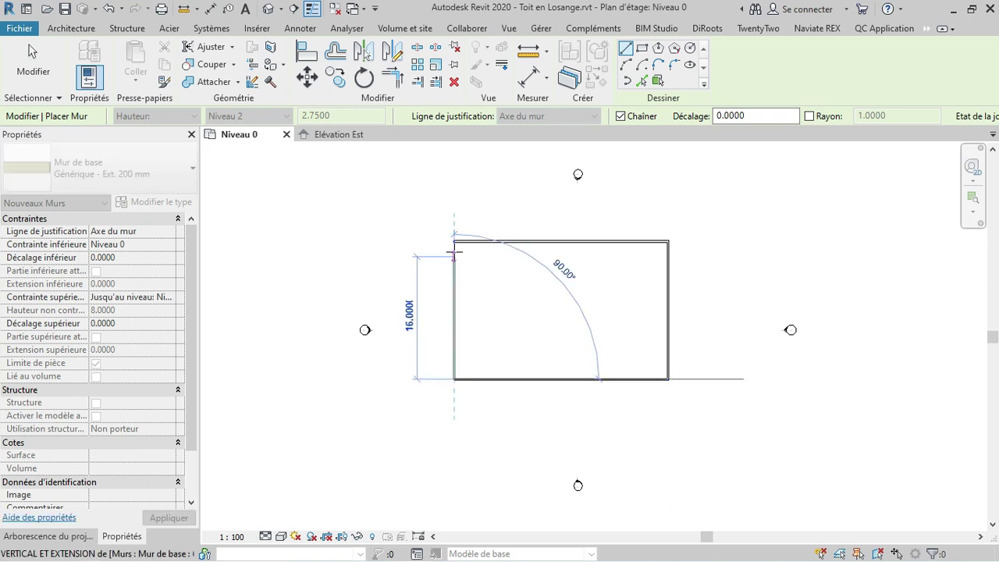
{"action": "left_click", "coordinate": [454, 240]}
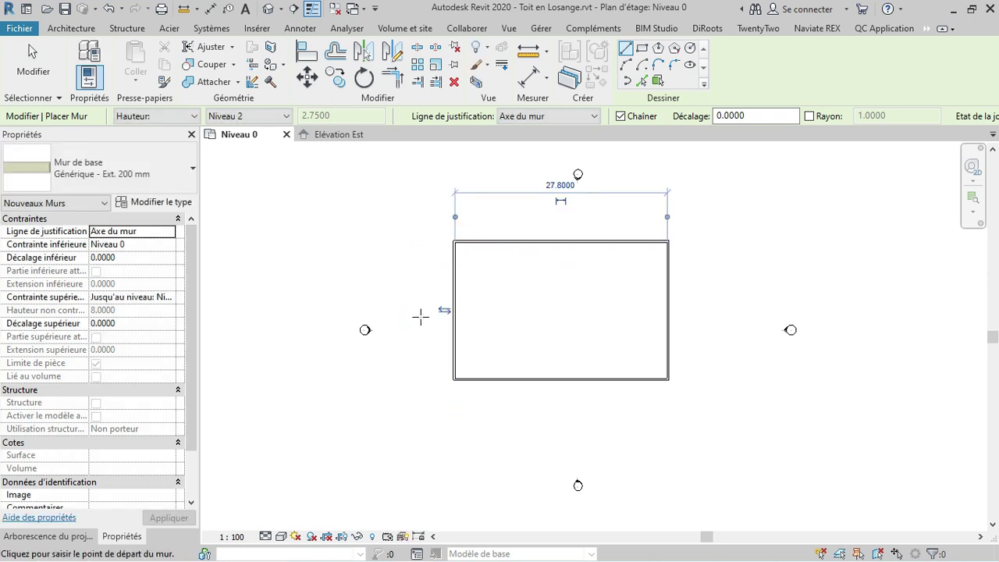
Finish placing walls, check them in the 3D view and Elévation Est, and return to the Niveau 0 plan
{"action": "left_click", "coordinate": [30, 66]}
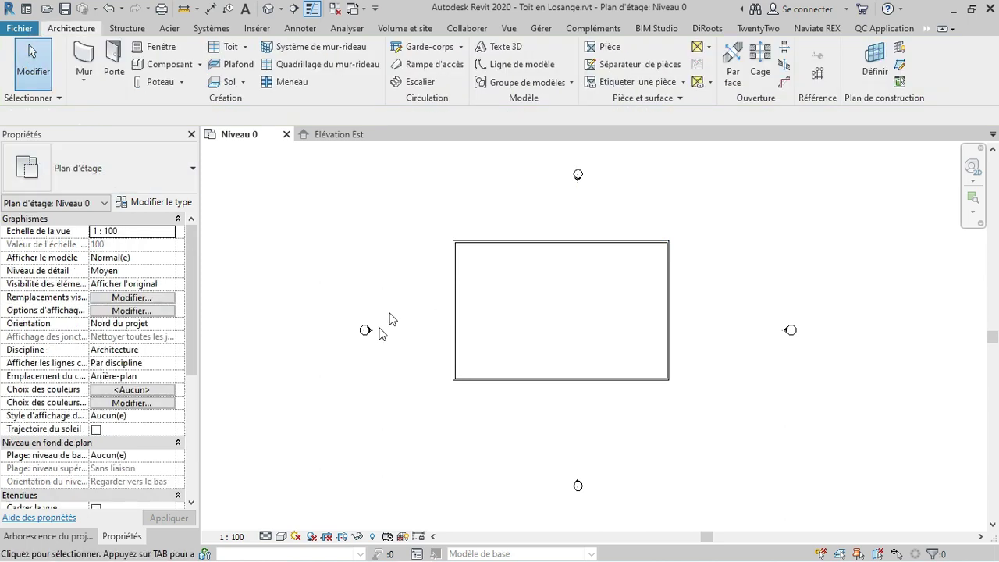
{"action": "left_click", "coordinate": [390, 224]}
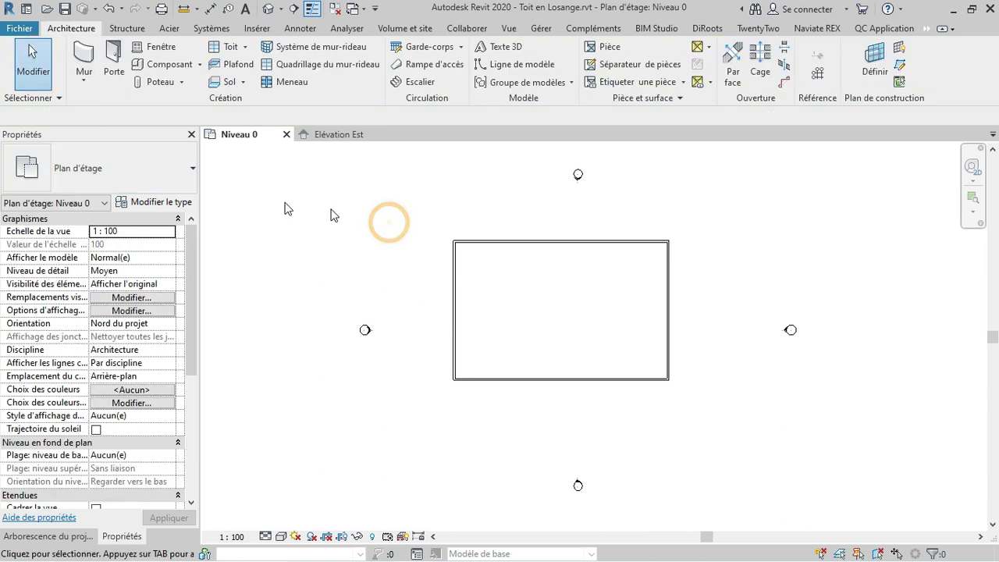
{"action": "left_click", "coordinate": [268, 10]}
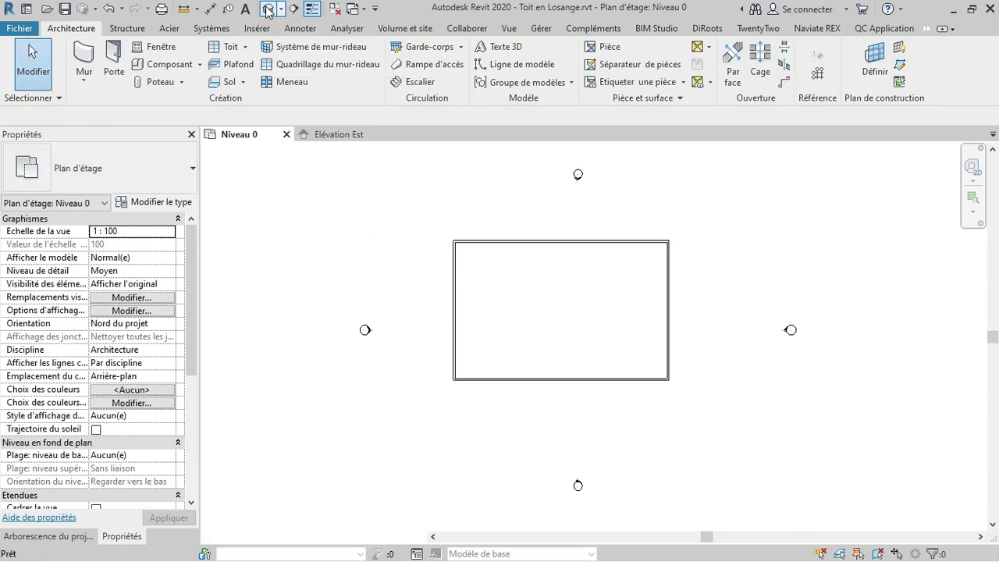
{"action": "left_click", "coordinate": [339, 134]}
{"action": "scroll", "coordinate": [559, 364], "scroll_direction": "up", "scroll_amount": 2}
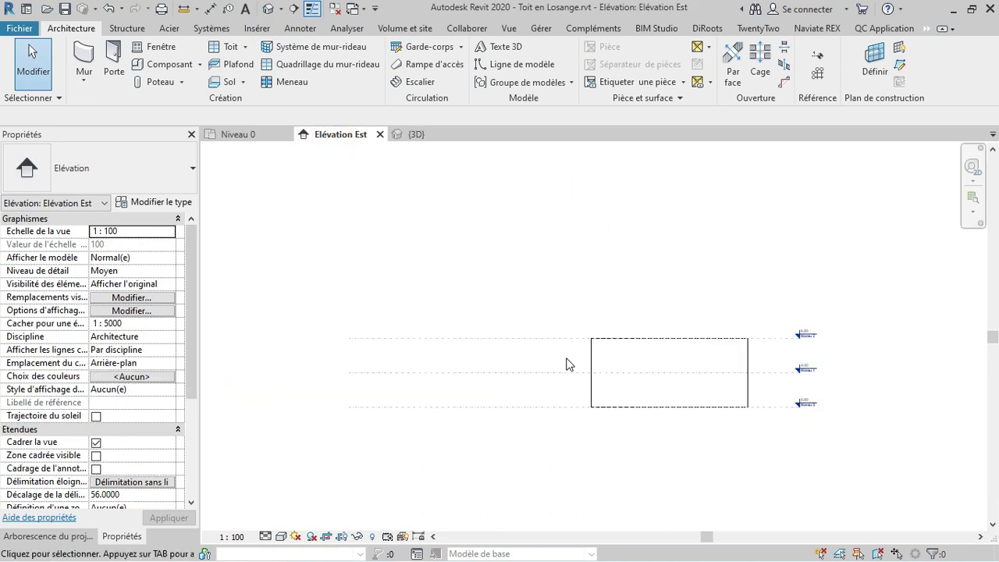
{"action": "left_click", "coordinate": [252, 137]}
{"action": "scroll", "coordinate": [584, 375], "scroll_direction": "down", "scroll_amount": 1}
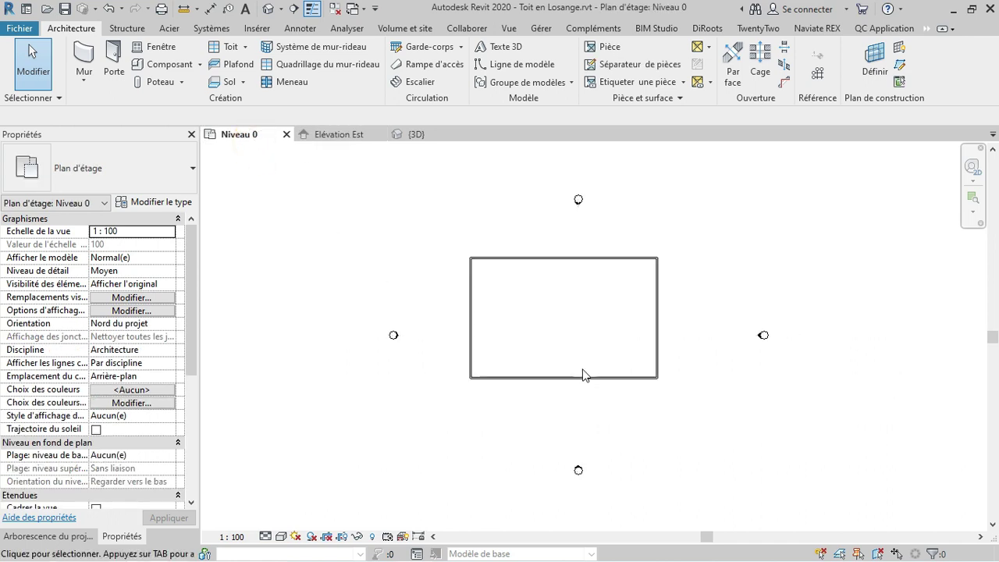
{"action": "scroll", "coordinate": [493, 343], "scroll_direction": "up", "scroll_amount": 1}
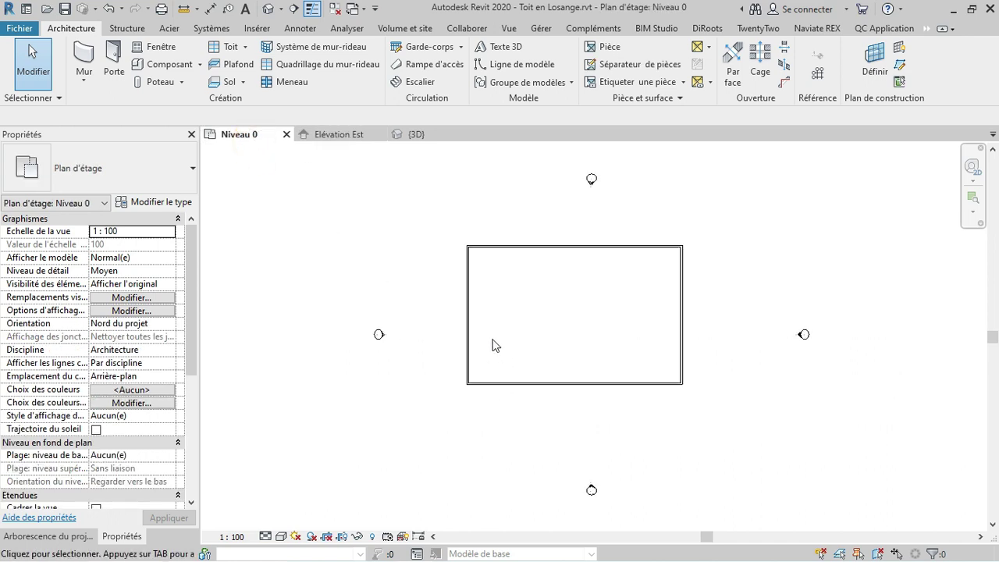
Start a roof by footprint from the Niveau 0 plan and assign it to Niveau 2
{"action": "left_click", "coordinate": [231, 48]}
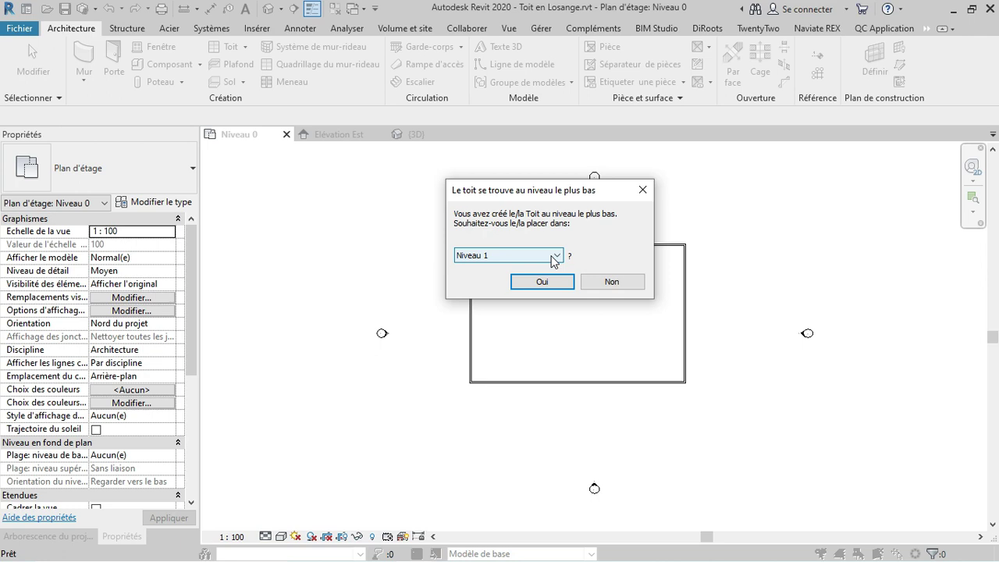
{"action": "left_click", "coordinate": [552, 255]}
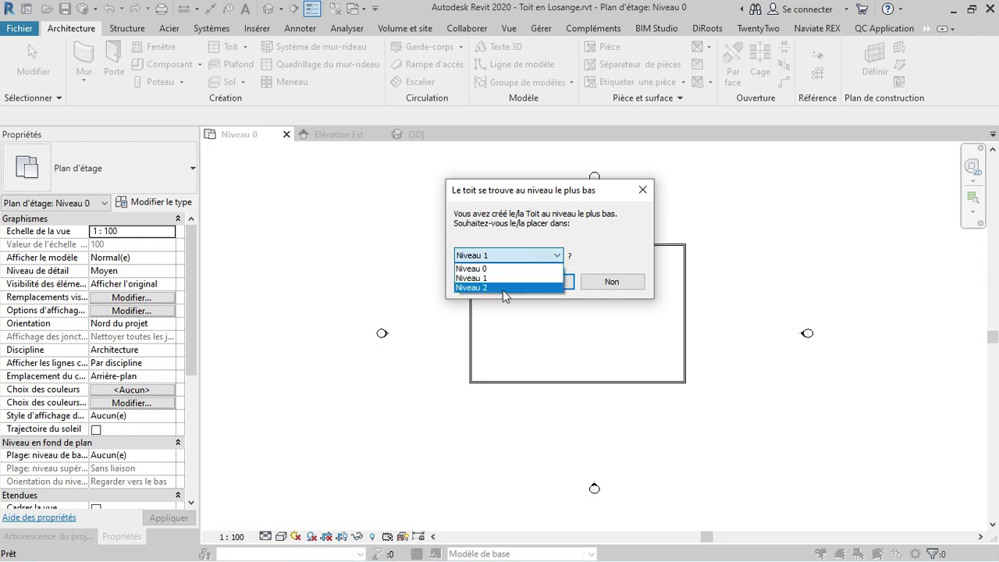
{"action": "left_click", "coordinate": [503, 290]}
{"action": "left_click", "coordinate": [535, 284]}
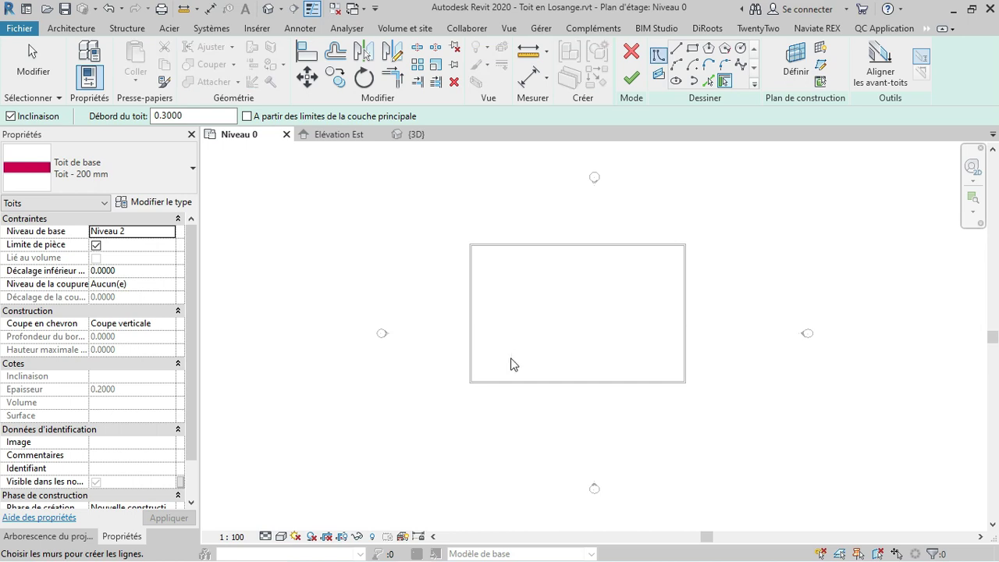
Set the roof overhang to 1.0000, measured from the boundaries of the walls' core layer
{"action": "left_click_drag", "start_coordinate": [216, 118], "coordinate": [1, 117]}
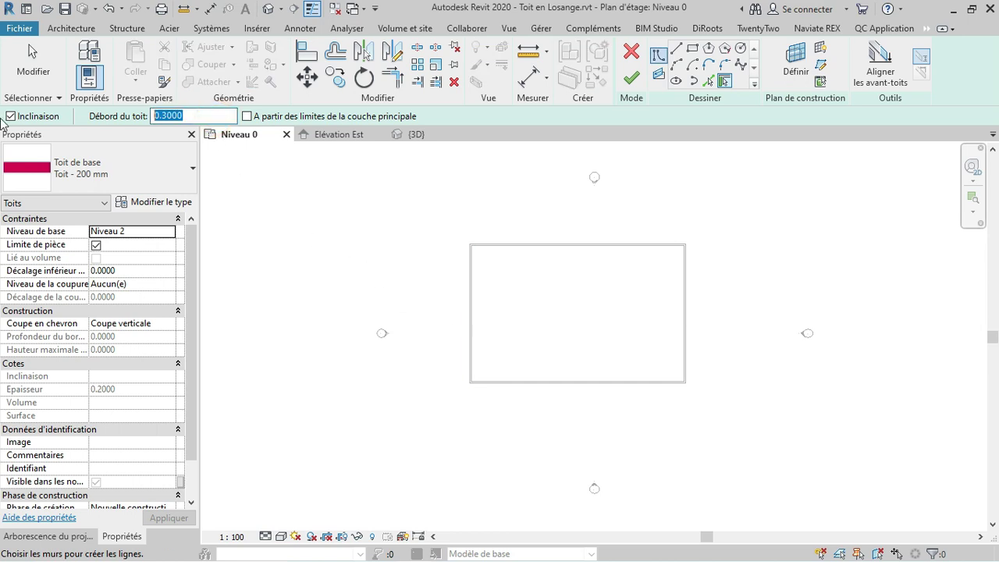
{"action": "type", "text": "1"}
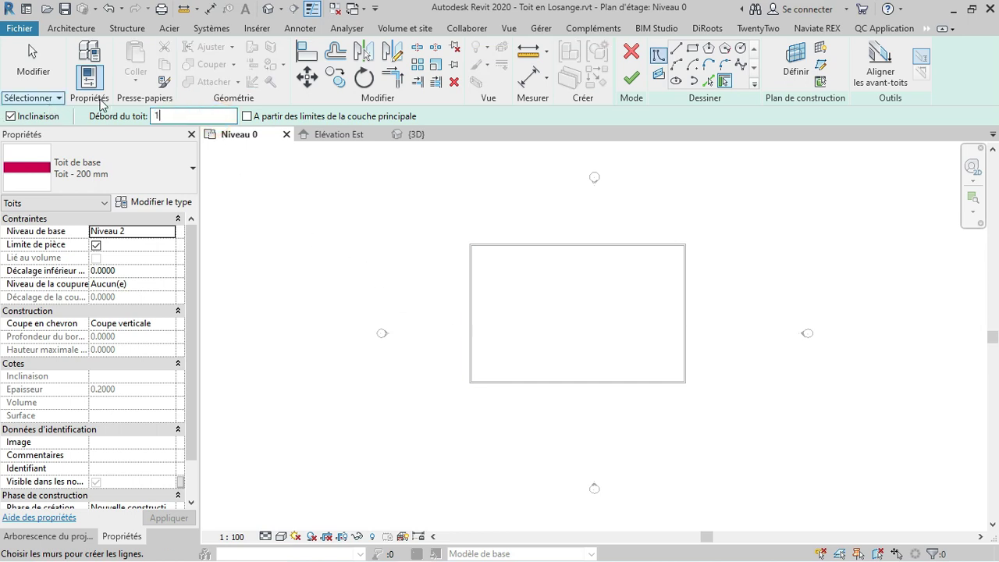
{"action": "left_click", "coordinate": [266, 118]}
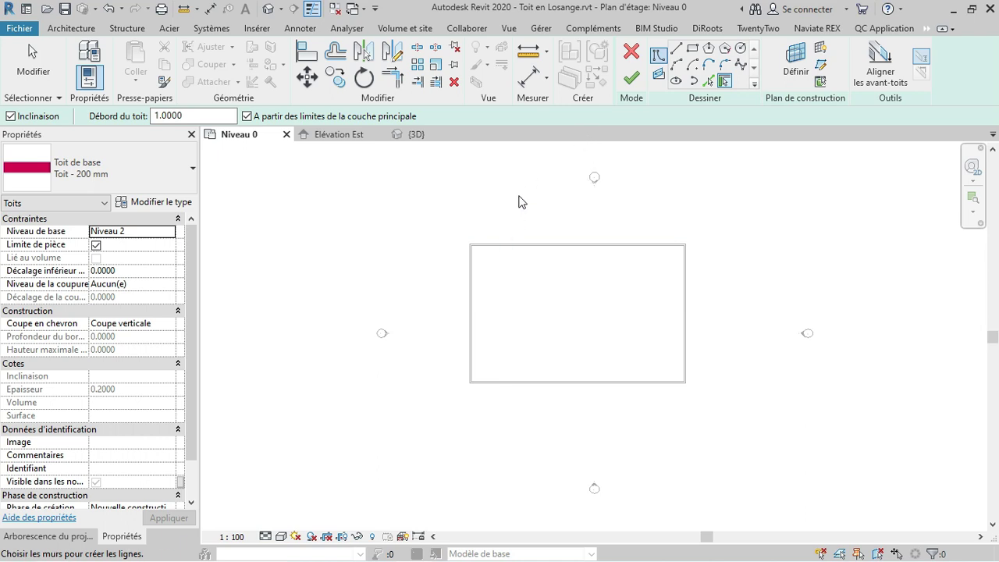
Create the closed rectangular roof outline by picking the four walls, and end wall picking
{"action": "left_click", "coordinate": [469, 269]}
{"action": "left_click", "coordinate": [532, 248]}
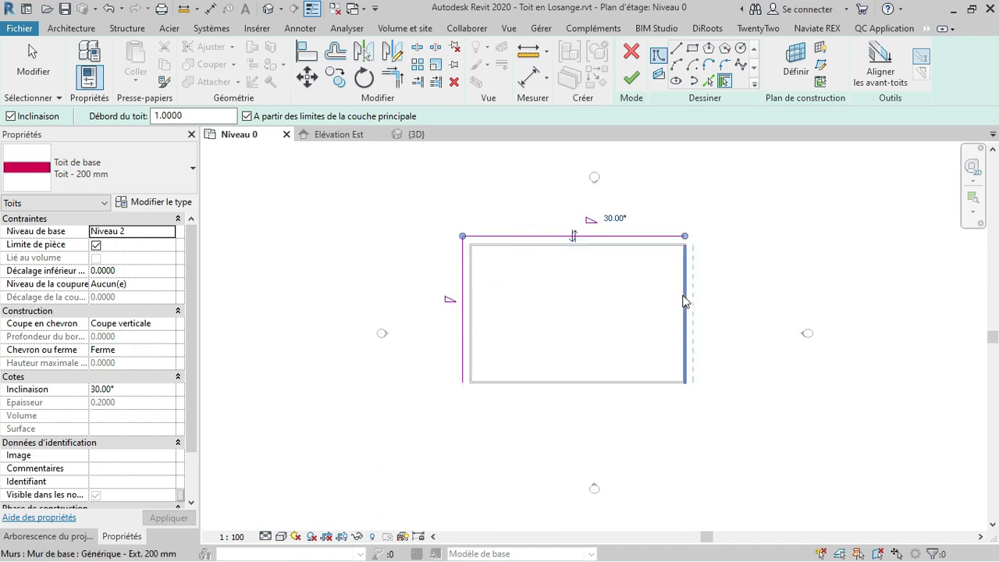
{"action": "left_click", "coordinate": [682, 298]}
{"action": "left_click", "coordinate": [673, 382]}
{"action": "left_click", "coordinate": [744, 352]}
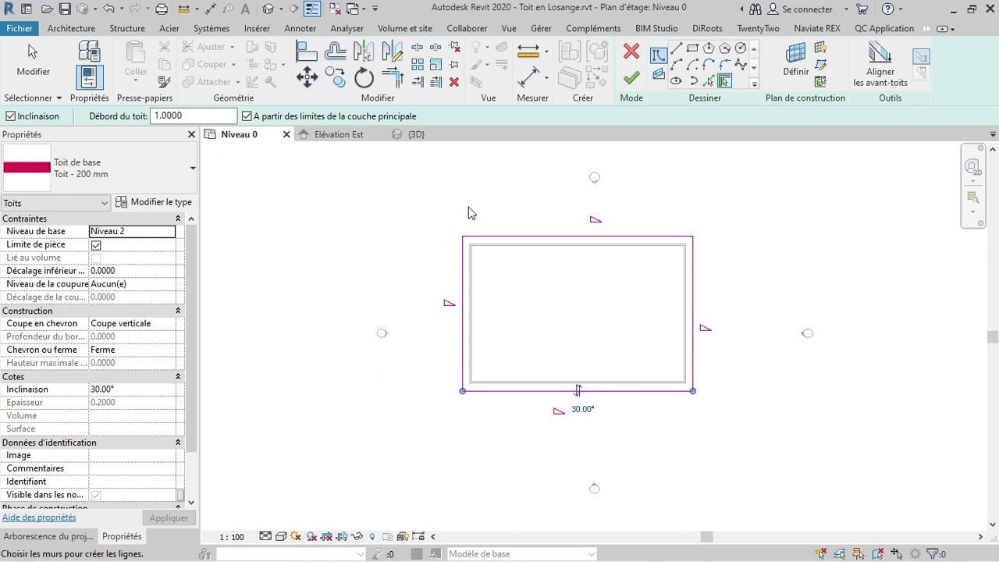
{"action": "left_click", "coordinate": [445, 206]}
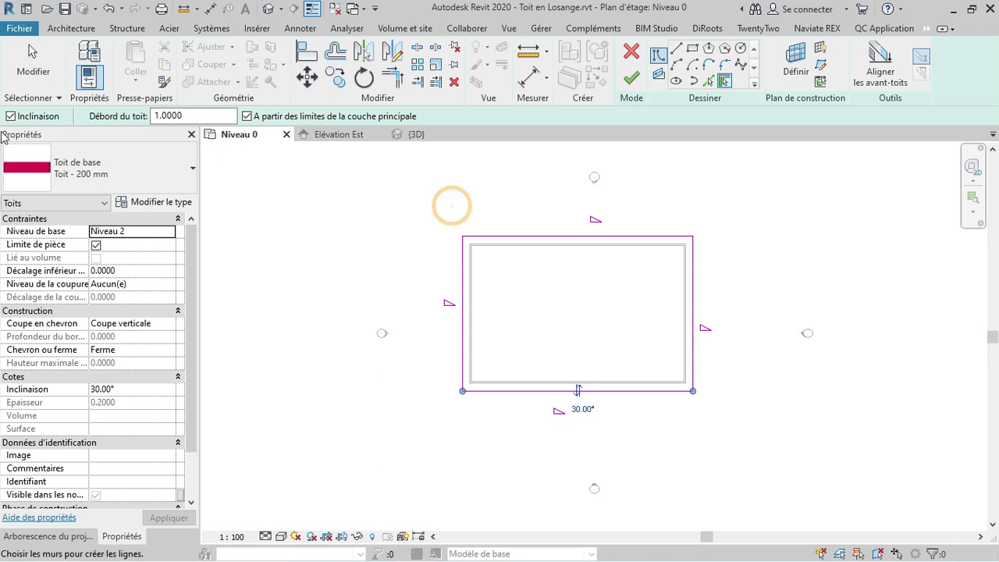
{"action": "left_click", "coordinate": [32, 53]}
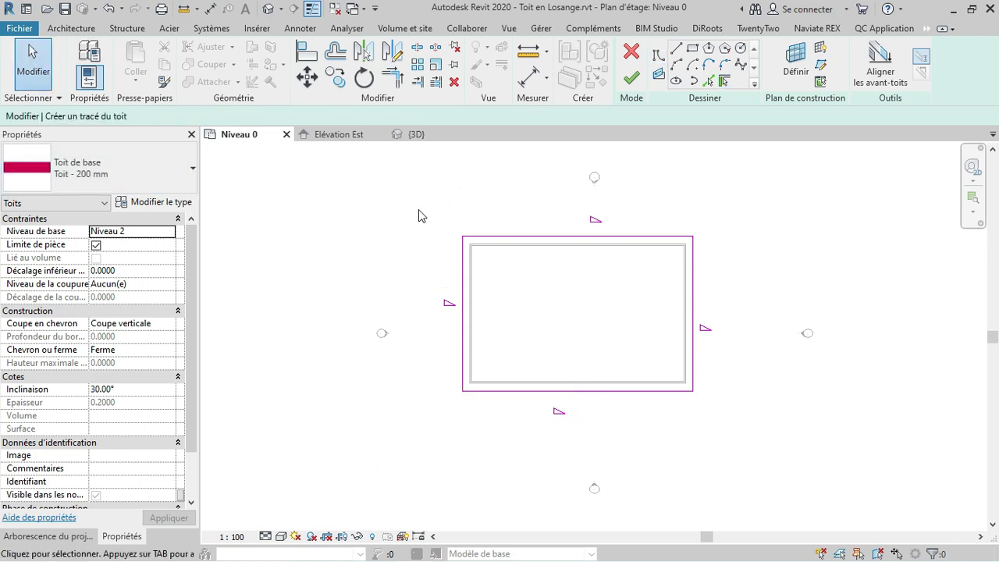
Remove the slope definition from all four roof outline lines and finish the sketch as a flat roof
{"action": "mouse_move", "coordinate": [412, 207]}
{"action": "left_mouse_down"}
{"action": "mouse_move", "coordinate": [445, 227]}
{"action": "mouse_move", "coordinate": [496, 288]}
{"action": "mouse_move", "coordinate": [666, 377]}
{"action": "mouse_move", "coordinate": [727, 438]}
{"action": "left_mouse_up"}
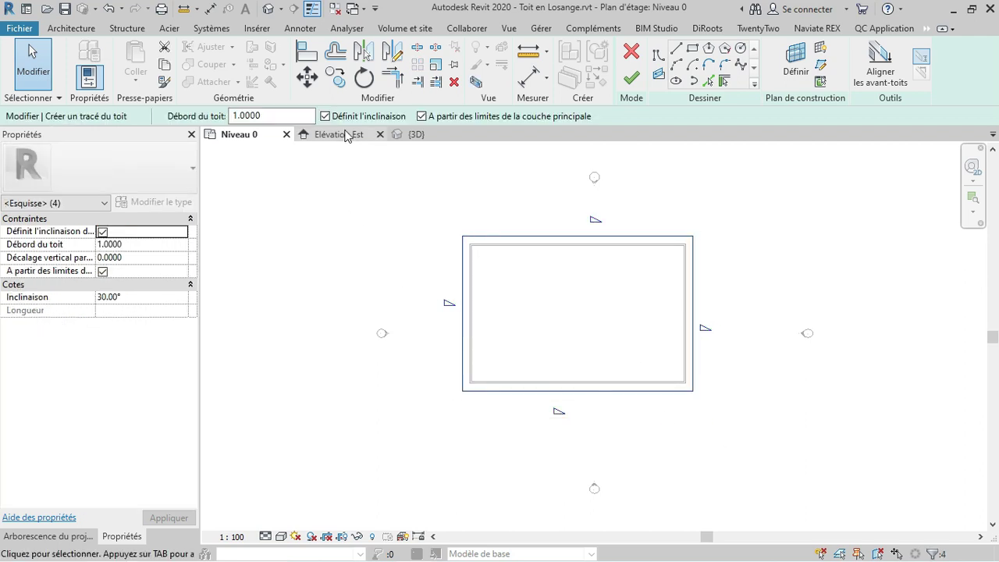
{"action": "left_click", "coordinate": [344, 116]}
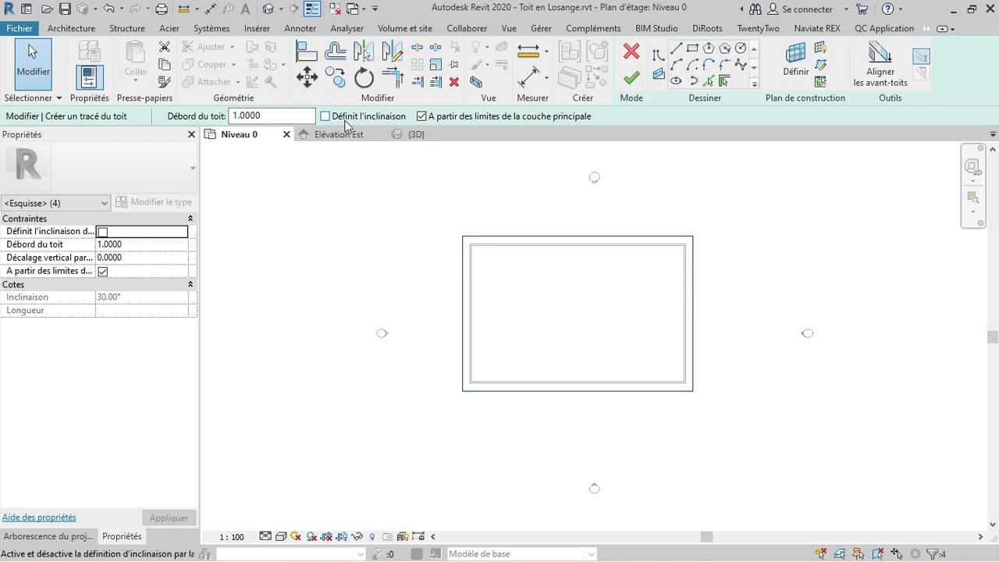
{"action": "left_click", "coordinate": [373, 270]}
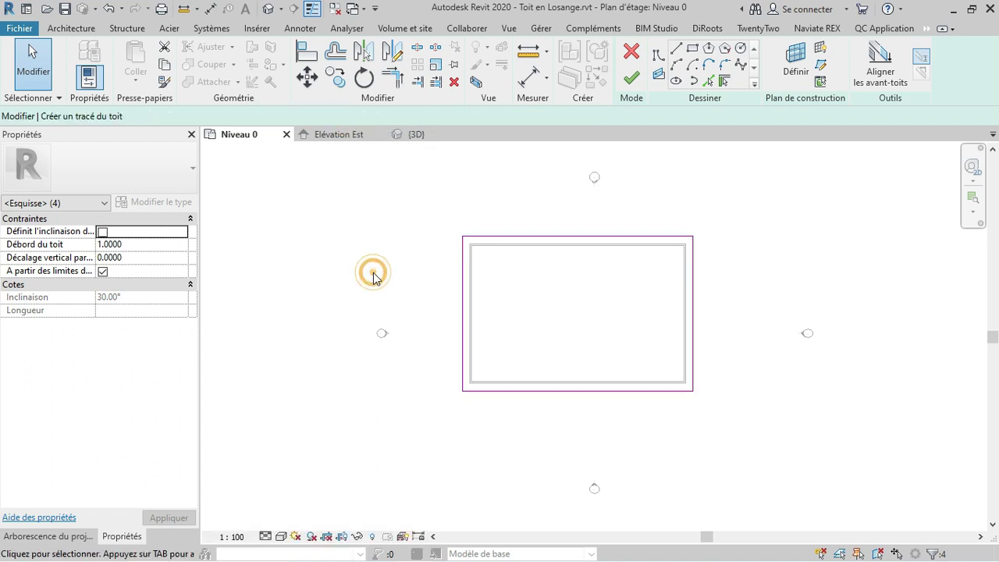
{"action": "left_click", "coordinate": [631, 77]}
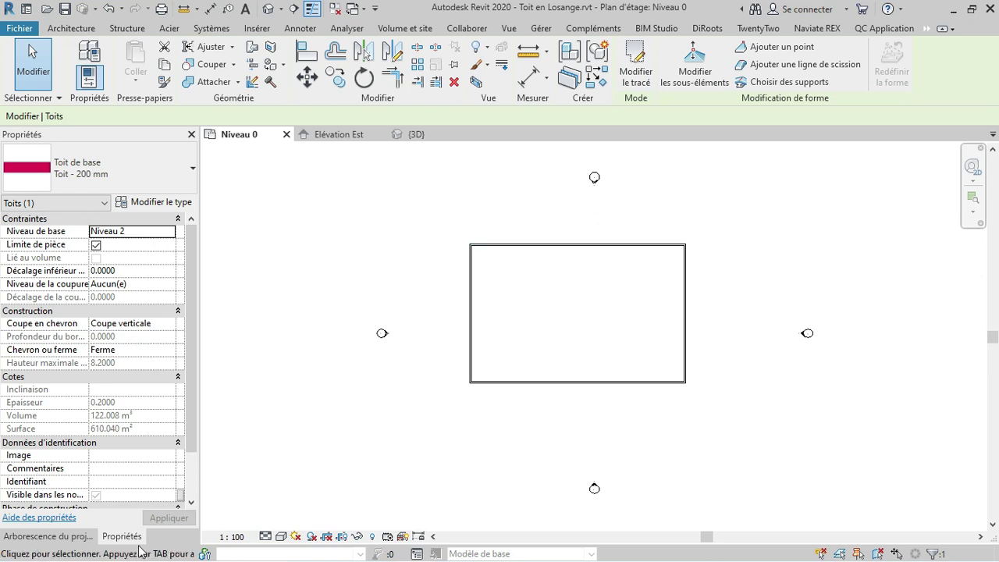
Open the Plan Masse floor plan and select the roof to check its extent over the walls
{"action": "left_click", "coordinate": [47, 536]}
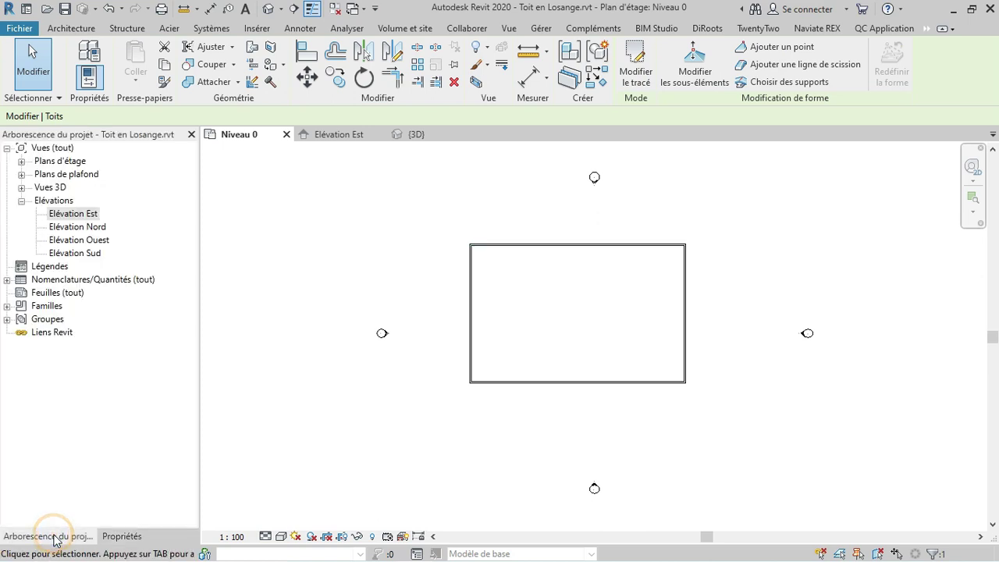
{"action": "left_click", "coordinate": [21, 161]}
{"action": "double_click", "coordinate": [69, 216]}
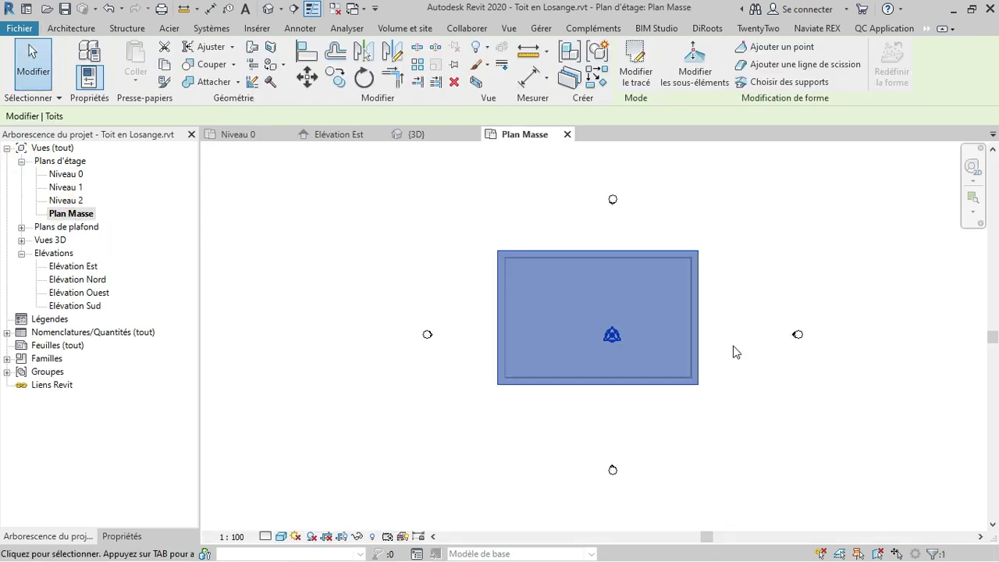
{"action": "left_click", "coordinate": [749, 259]}
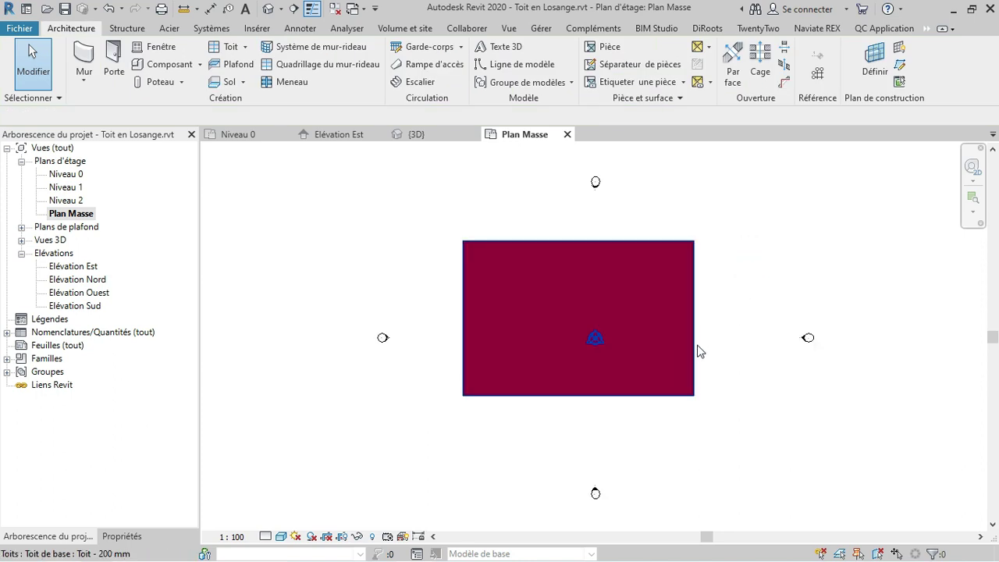
{"action": "left_click", "coordinate": [695, 349]}
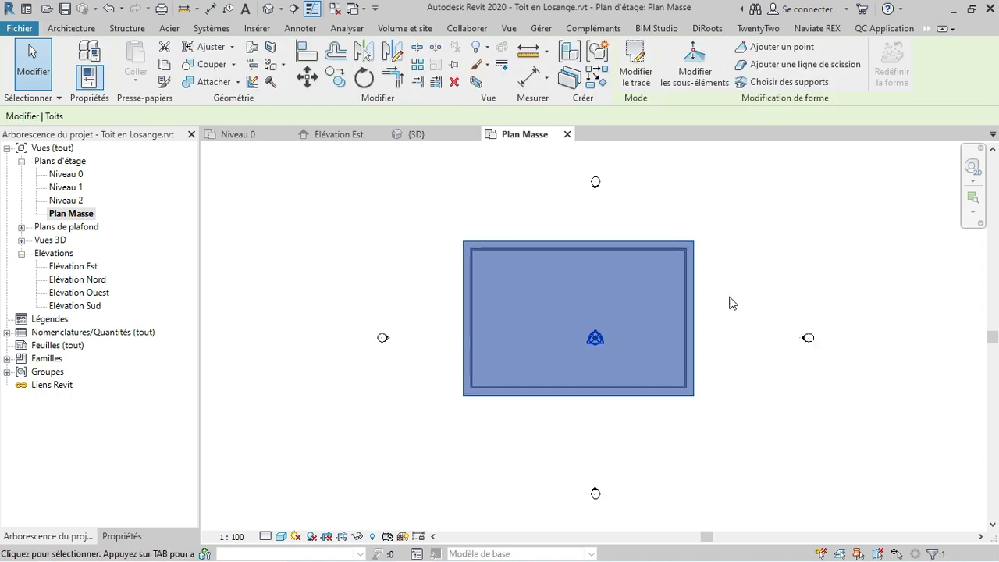
{"action": "left_click", "coordinate": [744, 274]}
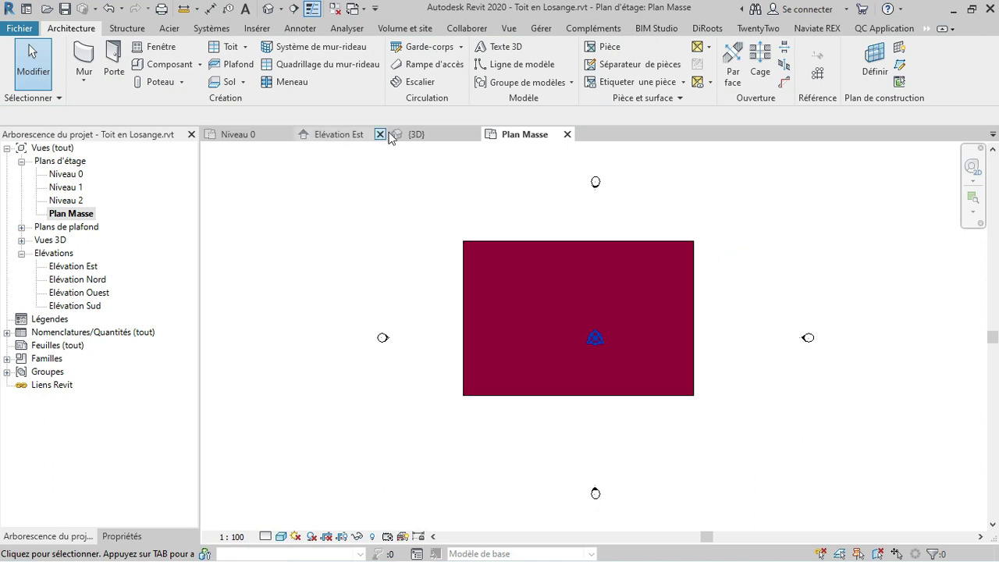
Examine the flat roof on the walls in the 3D view
{"action": "left_click", "coordinate": [414, 134]}
{"action": "scroll", "coordinate": [535, 409], "scroll_direction": "up", "scroll_amount": 2}
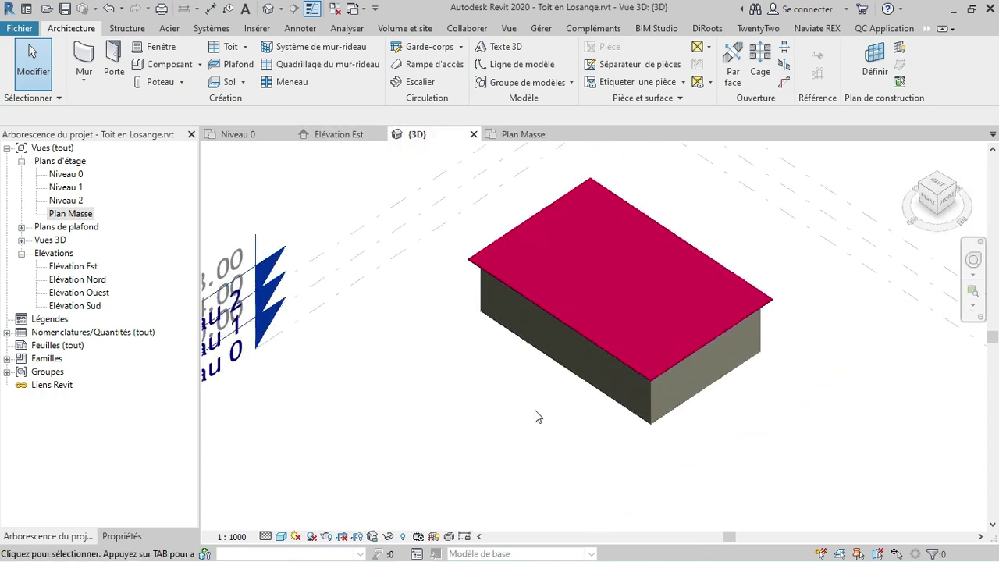
{"action": "scroll", "coordinate": [534, 410], "scroll_direction": "up", "scroll_amount": 2}
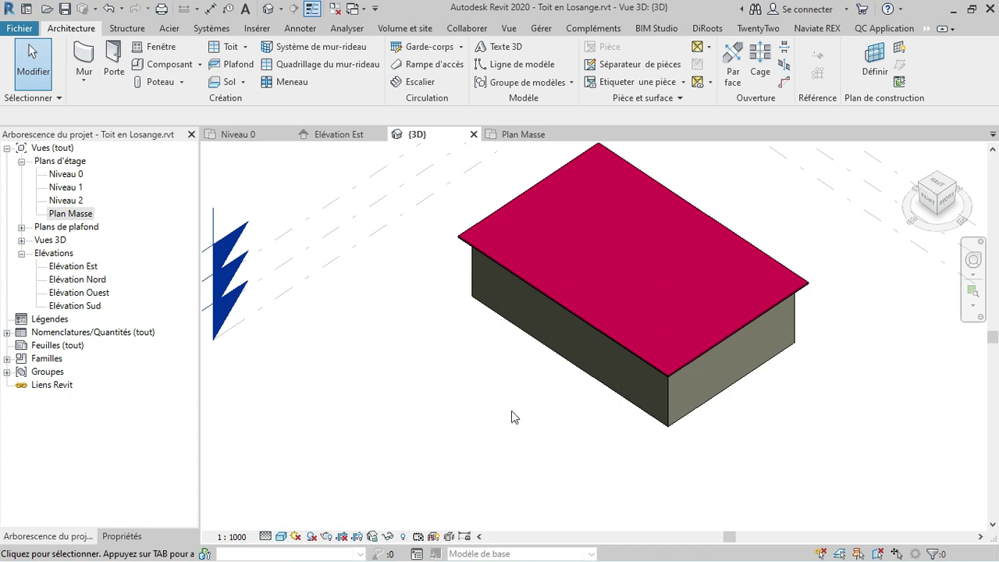
Return to Plan Masse and set its visual style to wireframe (Image filaire)
{"action": "left_click", "coordinate": [494, 134]}
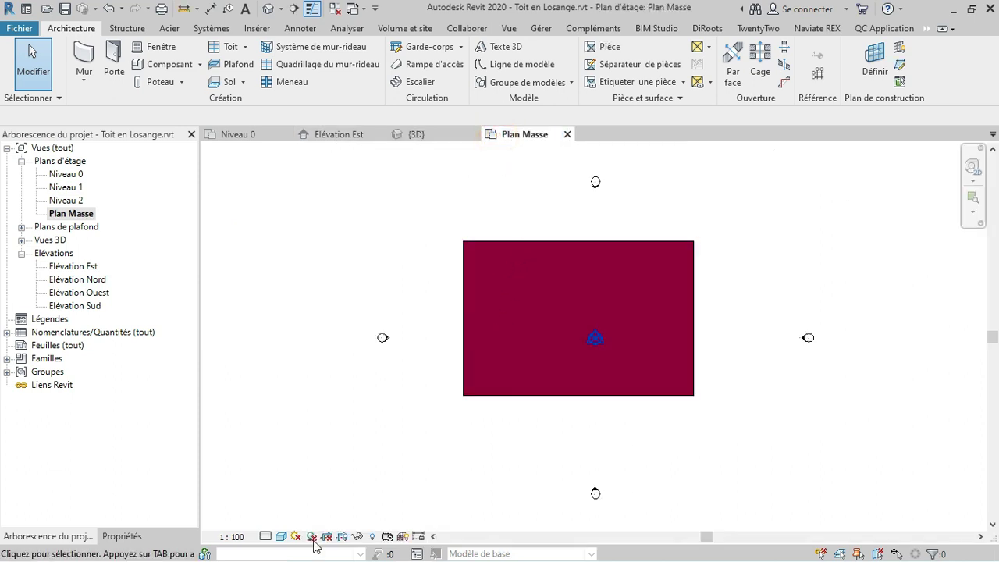
{"action": "left_click", "coordinate": [281, 536]}
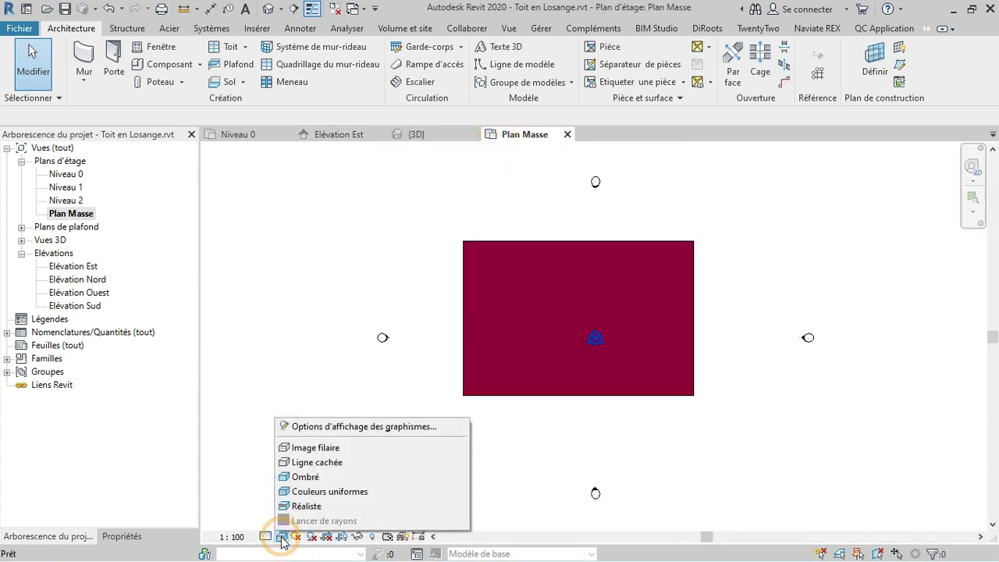
{"action": "left_click", "coordinate": [315, 449]}
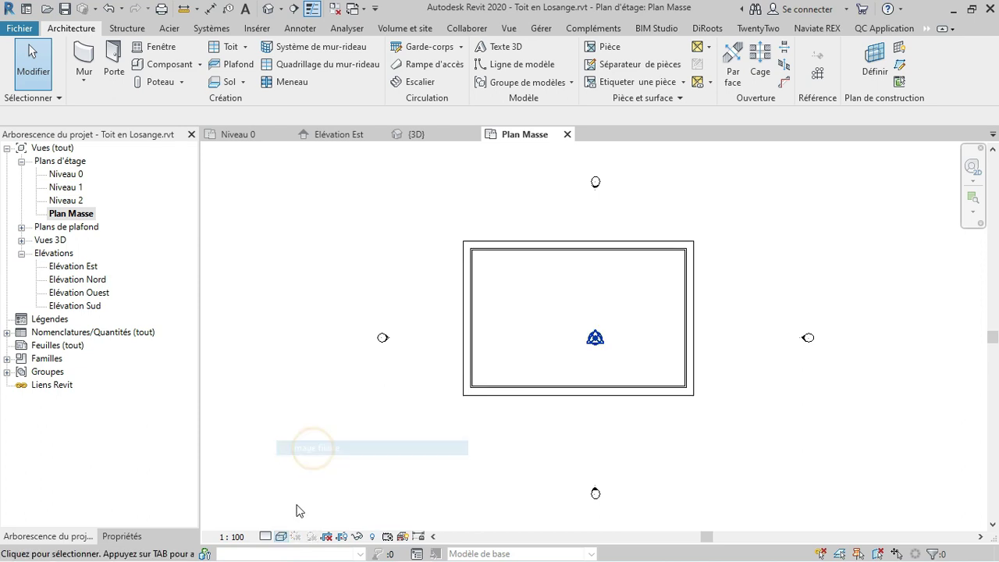
Edit the roof footprint and draw a slope arrow diagonally from its lower-left corner to its upper-right corner
{"action": "left_click", "coordinate": [505, 404]}
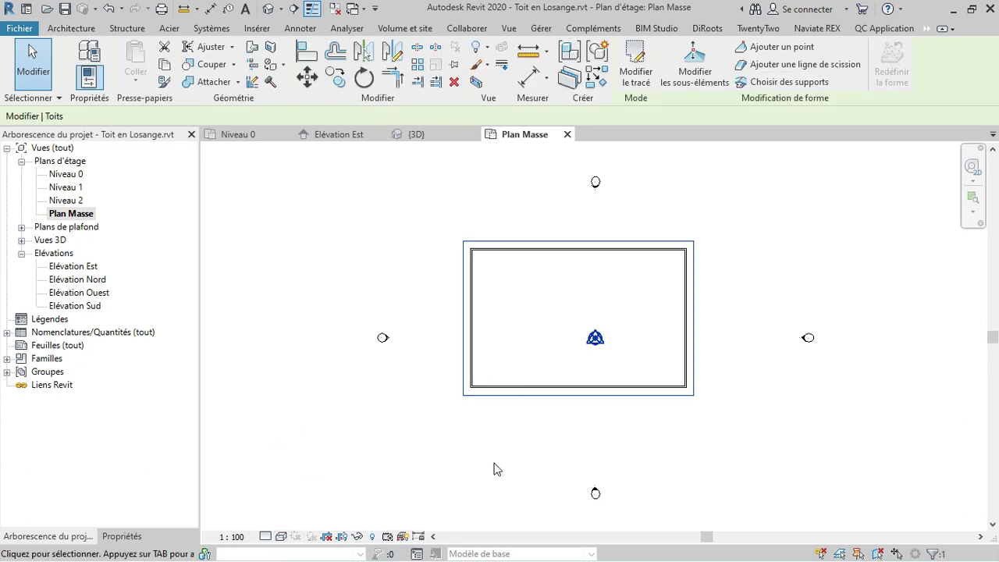
{"action": "left_click", "coordinate": [636, 70]}
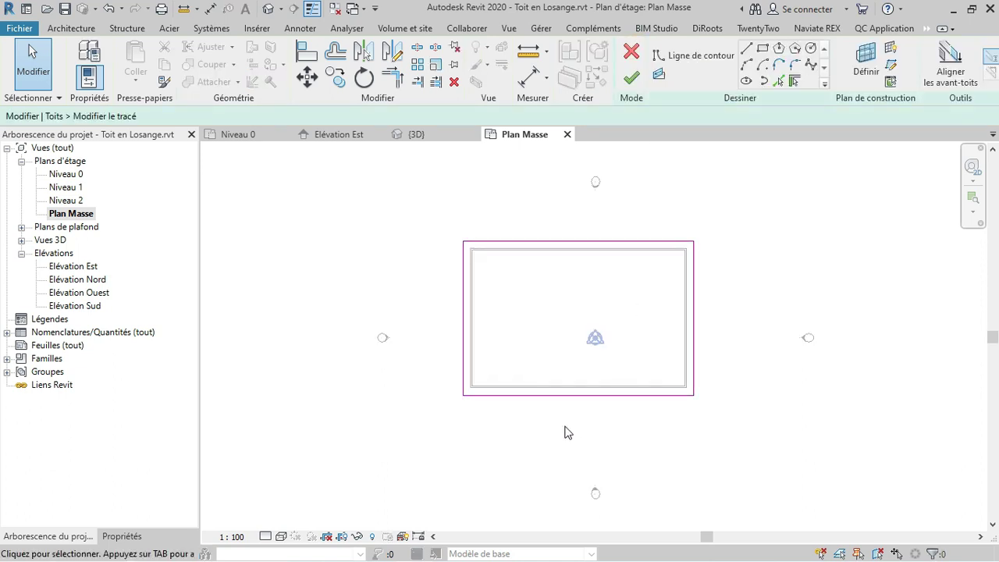
{"action": "left_click", "coordinate": [659, 78]}
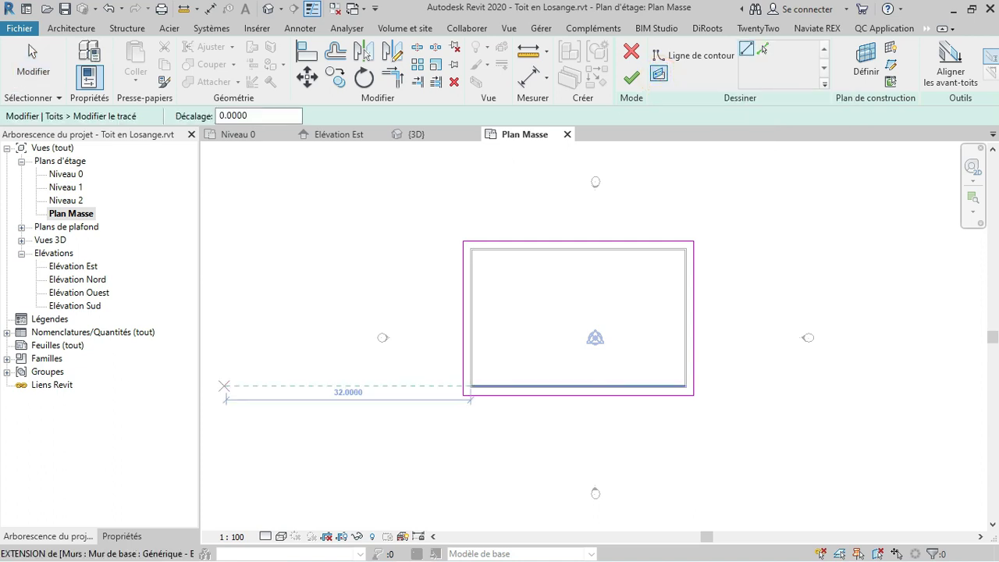
{"action": "left_click", "coordinate": [121, 536]}
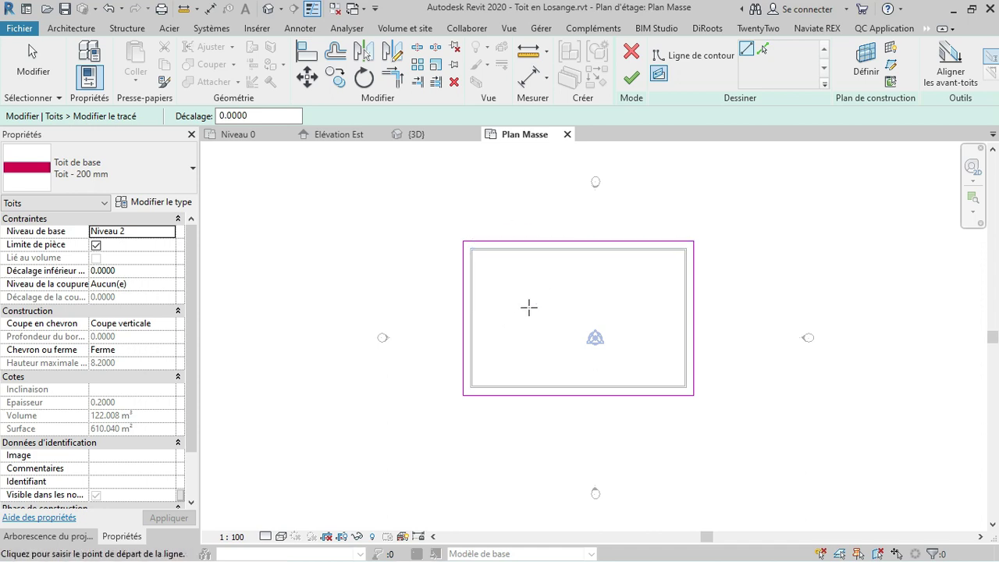
{"action": "left_click", "coordinate": [463, 394]}
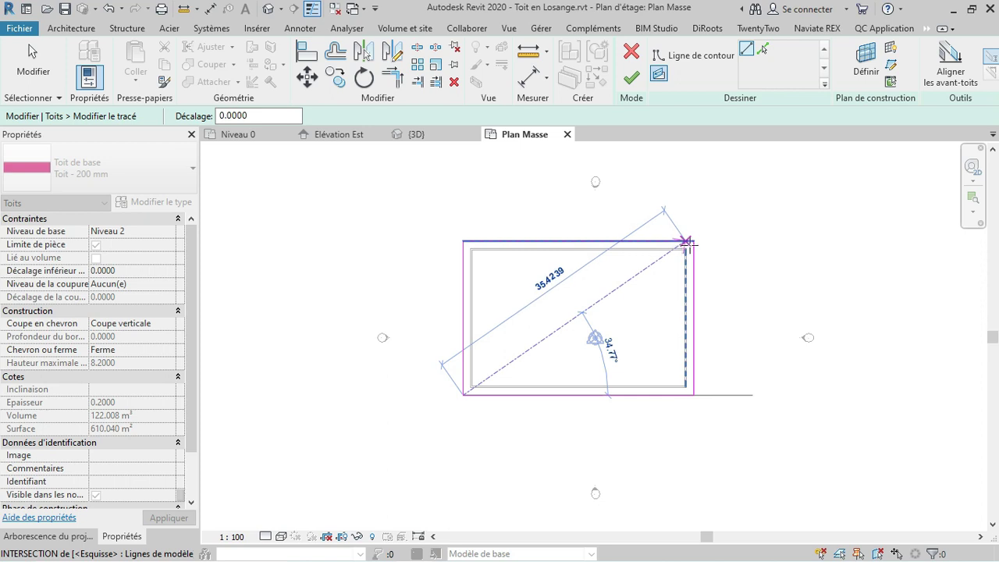
{"action": "scroll", "coordinate": [691, 242], "scroll_direction": "up", "scroll_amount": 4}
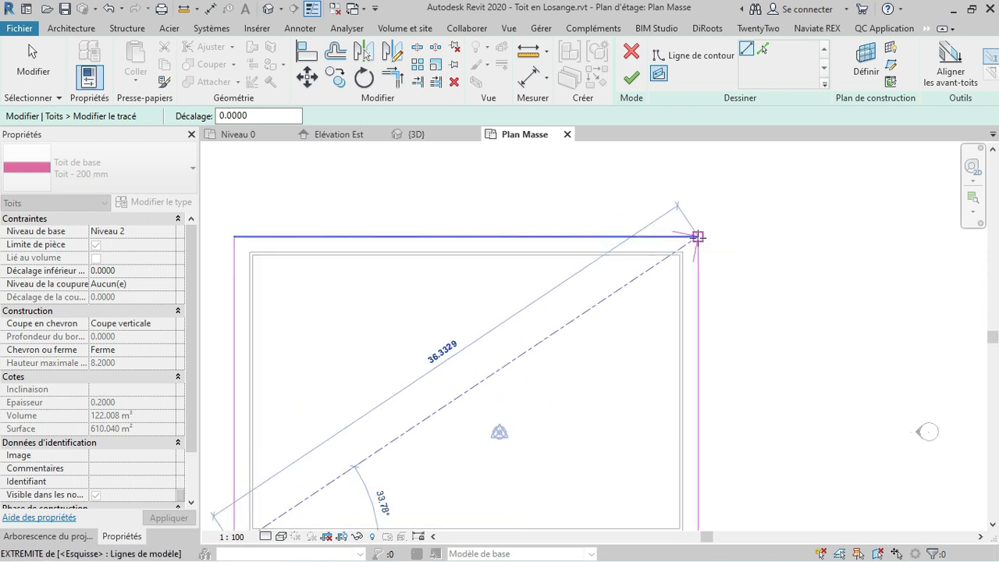
{"action": "left_click", "coordinate": [698, 236]}
{"action": "scroll", "coordinate": [687, 231], "scroll_direction": "down", "scroll_amount": 2}
{"action": "scroll", "coordinate": [687, 231], "scroll_direction": "down", "scroll_amount": 2}
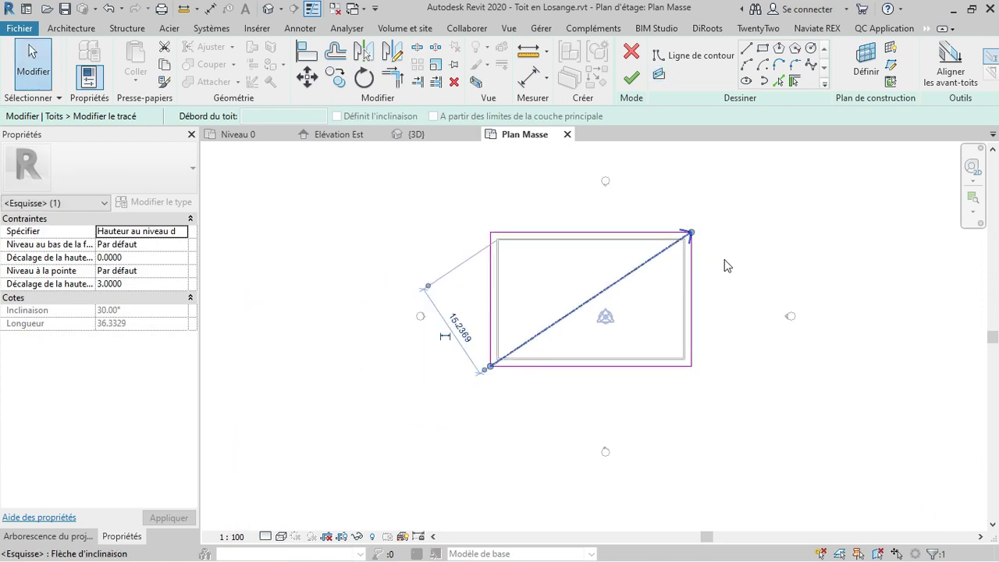
{"action": "key", "text": "Escape"}
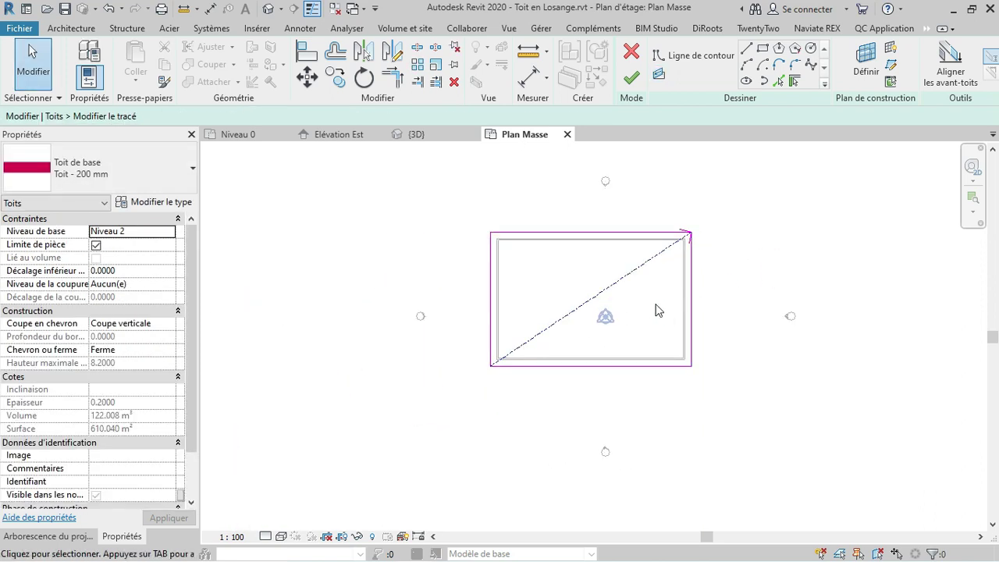
Set the roof's Chevron ou ferme construction option to Chevron and finish the footprint sketch
{"action": "left_click", "coordinate": [167, 350]}
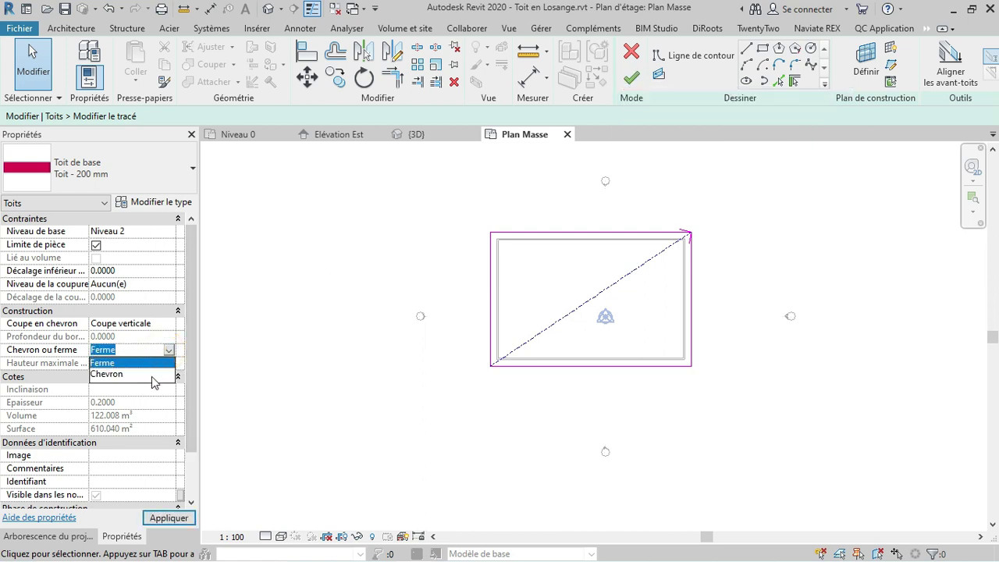
{"action": "left_click", "coordinate": [151, 372]}
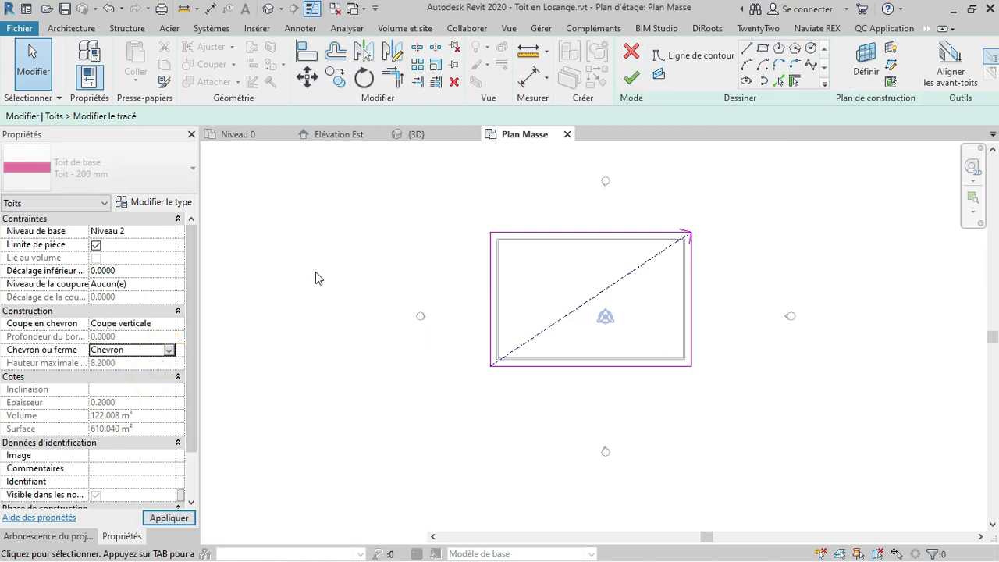
{"action": "left_click", "coordinate": [632, 78]}
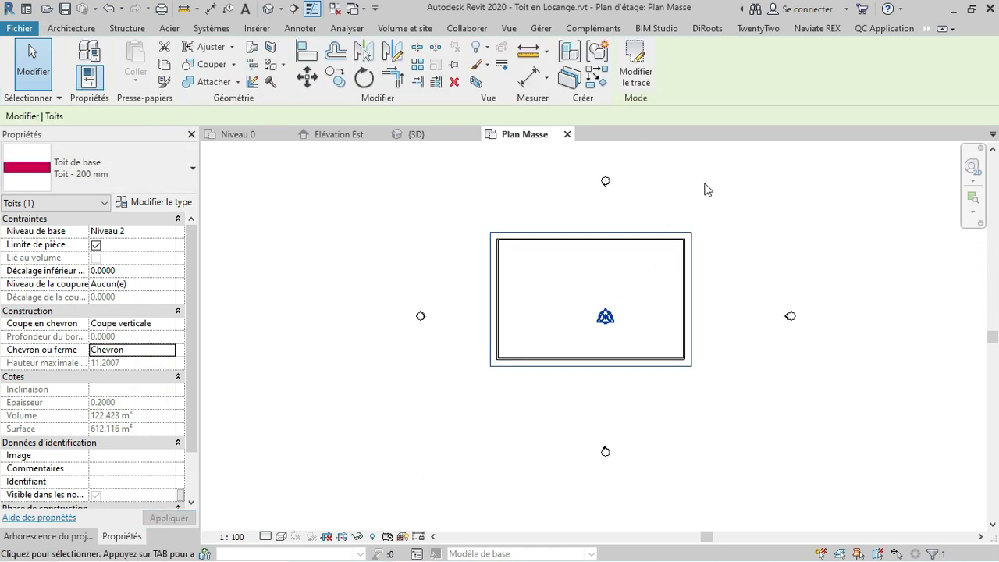
{"action": "left_click", "coordinate": [706, 189]}
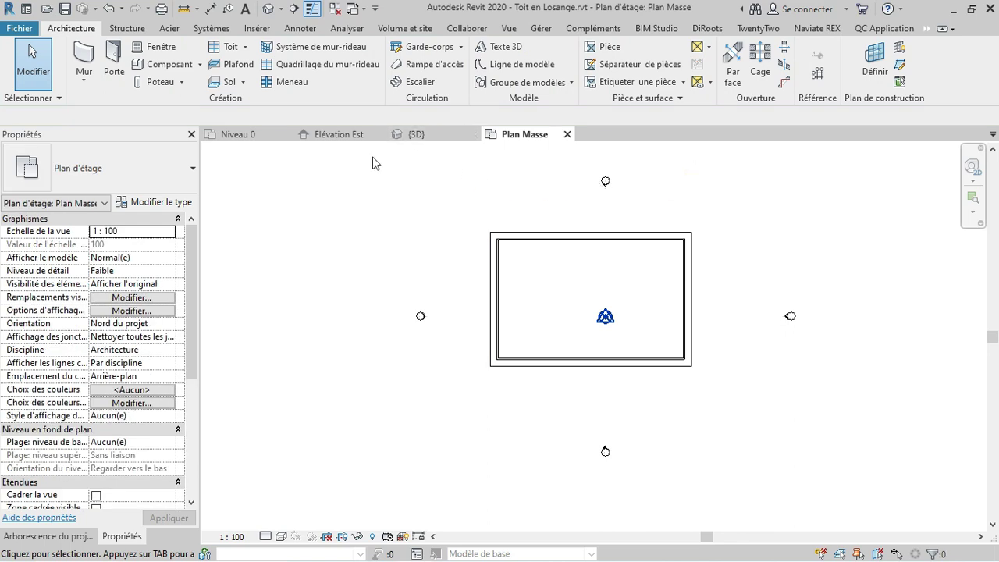
In the 3D view, select the whole chain of walls and attach their tops to the sloped roof
{"action": "left_click", "coordinate": [417, 134]}
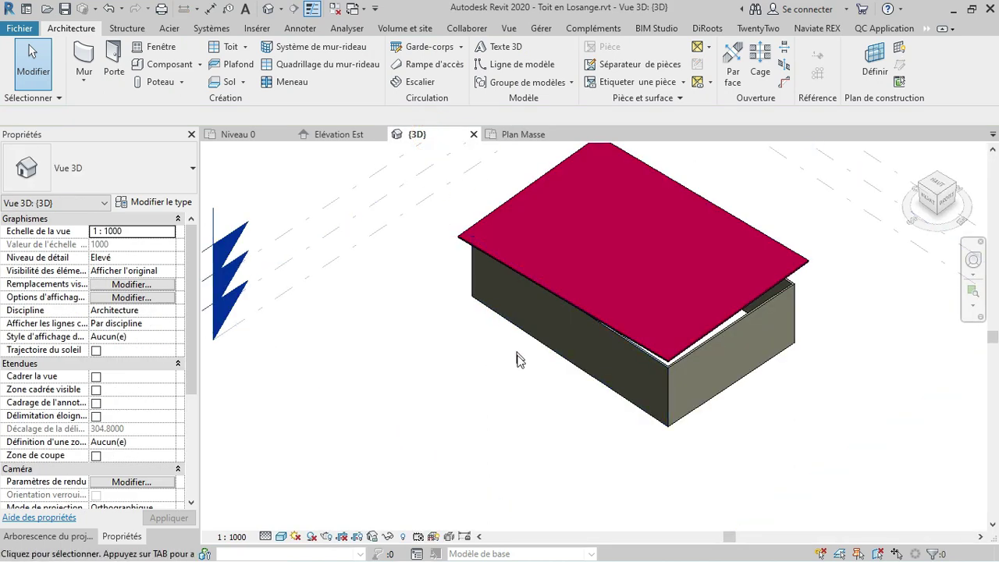
{"action": "middle_click_drag", "start_coordinate": [531, 419], "coordinate": [649, 318], "text": "shift"}
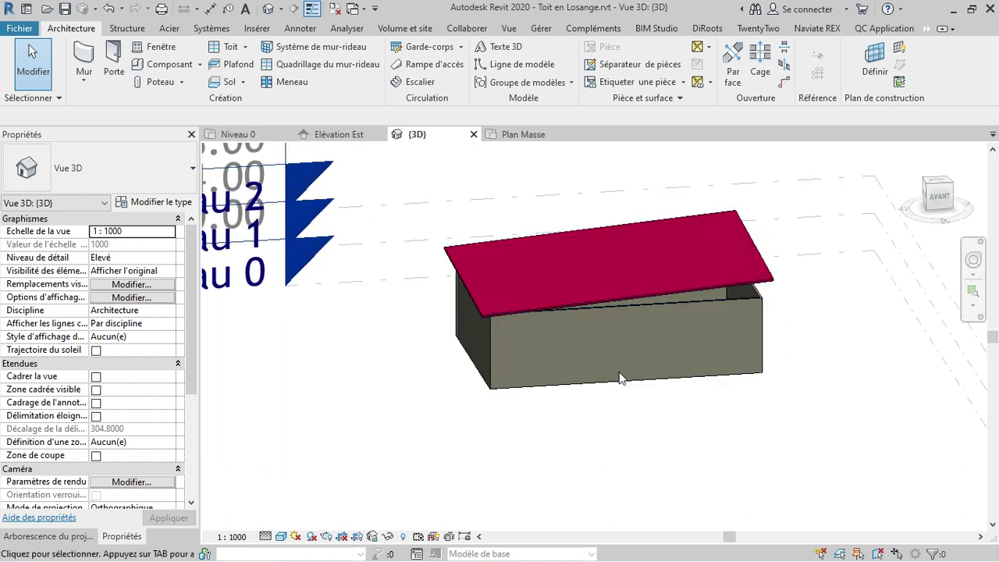
{"action": "scroll", "coordinate": [620, 378], "scroll_direction": "up", "scroll_amount": 1}
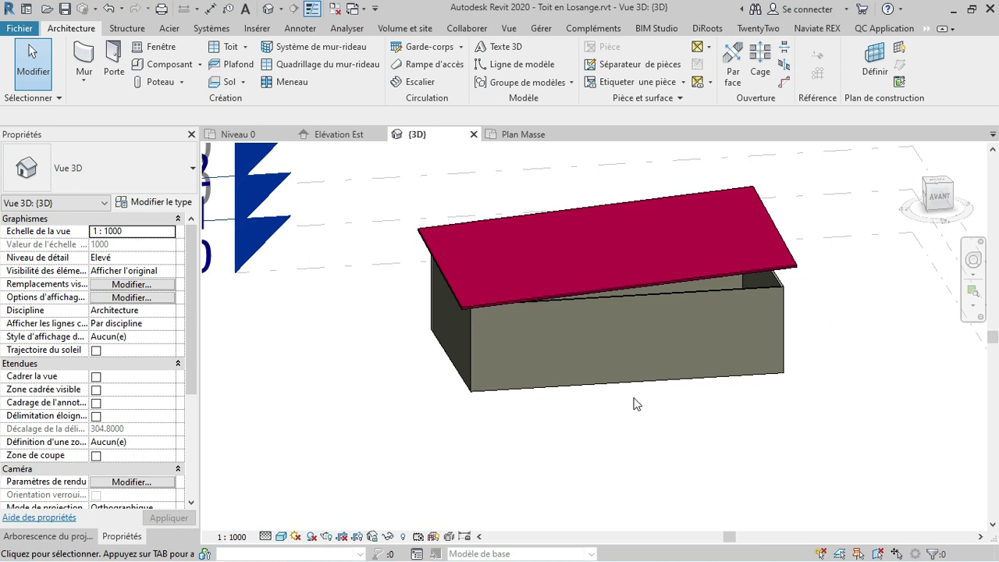
{"action": "key", "text": "Tab"}
{"action": "left_click", "coordinate": [650, 296]}
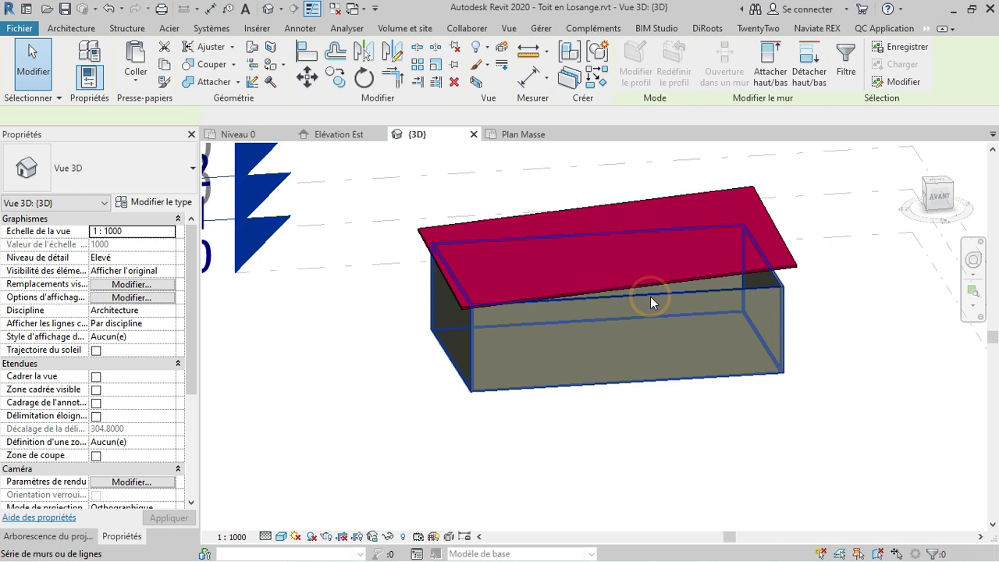
{"action": "left_click", "coordinate": [770, 64]}
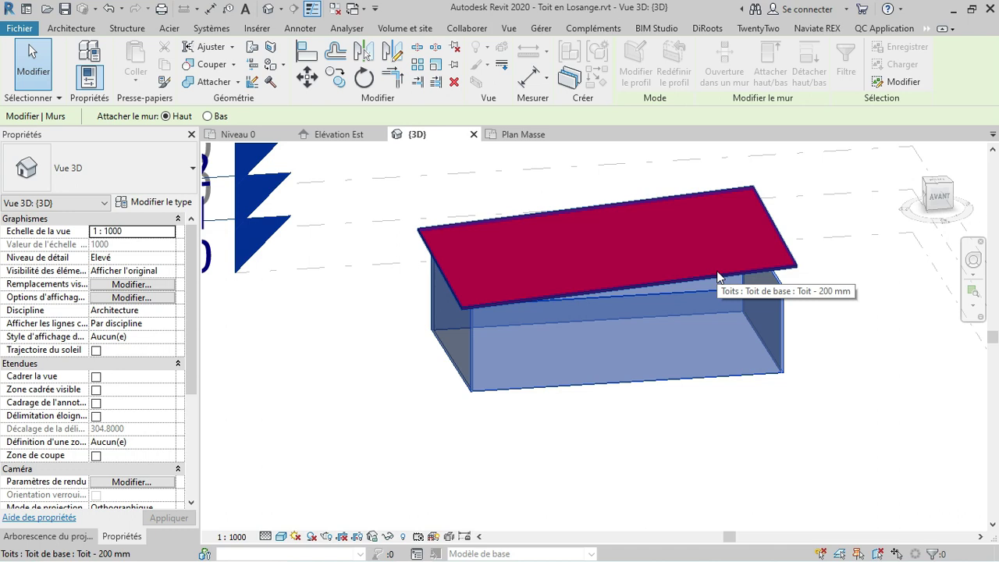
{"action": "left_click", "coordinate": [716, 273]}
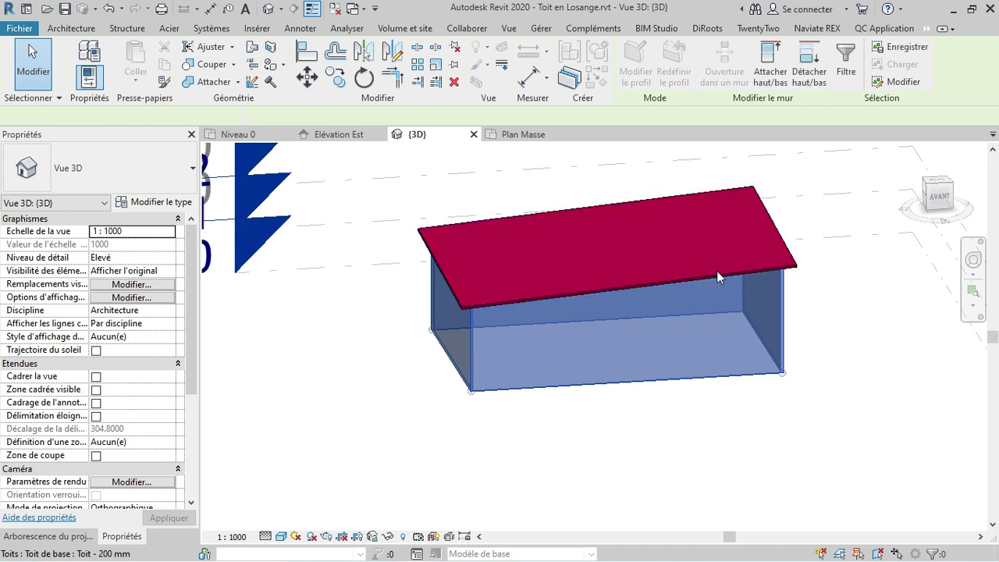
{"action": "left_click", "coordinate": [639, 419]}
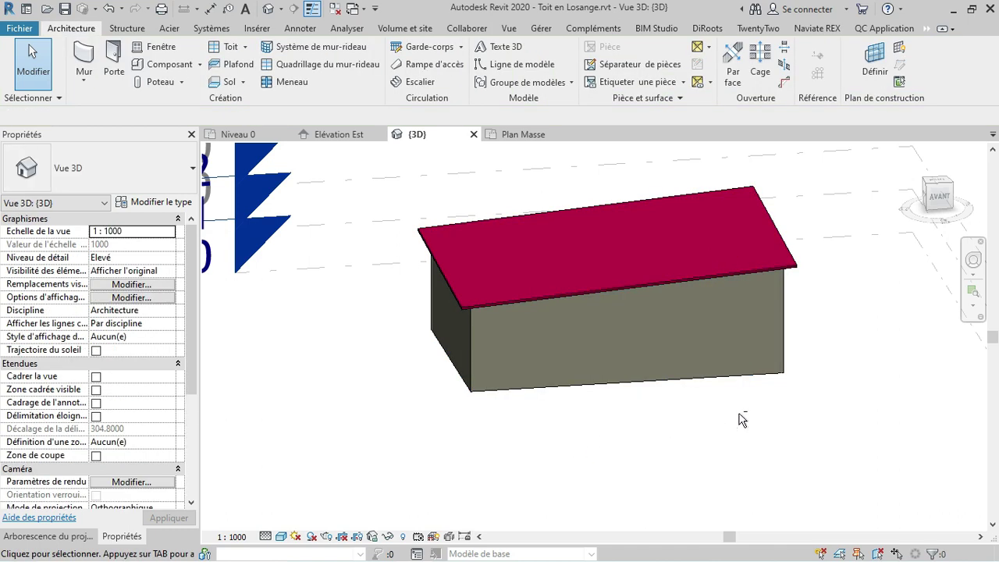
Examine the sloped roof and its attached walls from several sides in 3D and in the Elévation Nord view
{"action": "middle_click_drag", "start_coordinate": [780, 345], "coordinate": [825, 350], "text": "shift"}
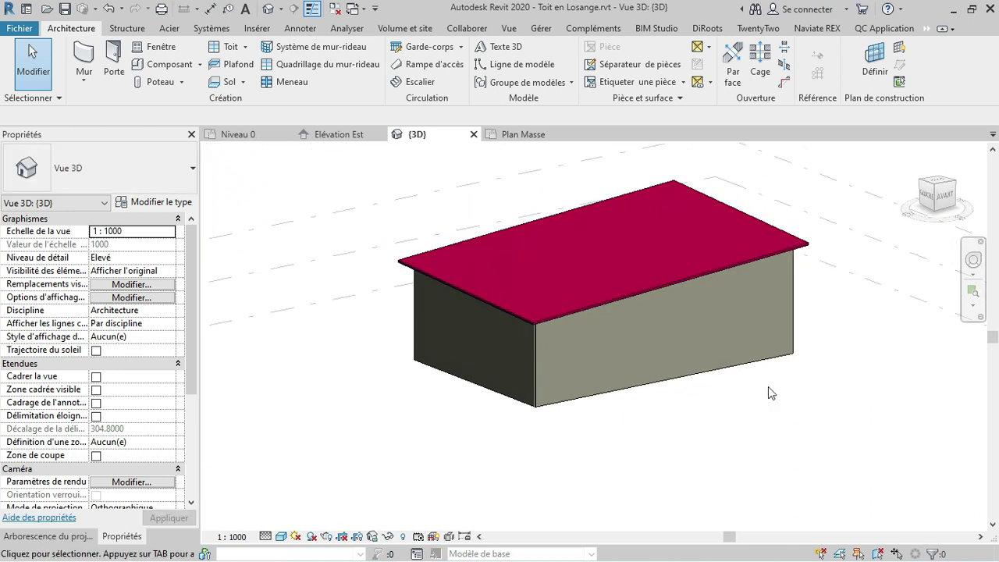
{"action": "middle_click_drag", "start_coordinate": [457, 413], "coordinate": [409, 415], "text": "shift"}
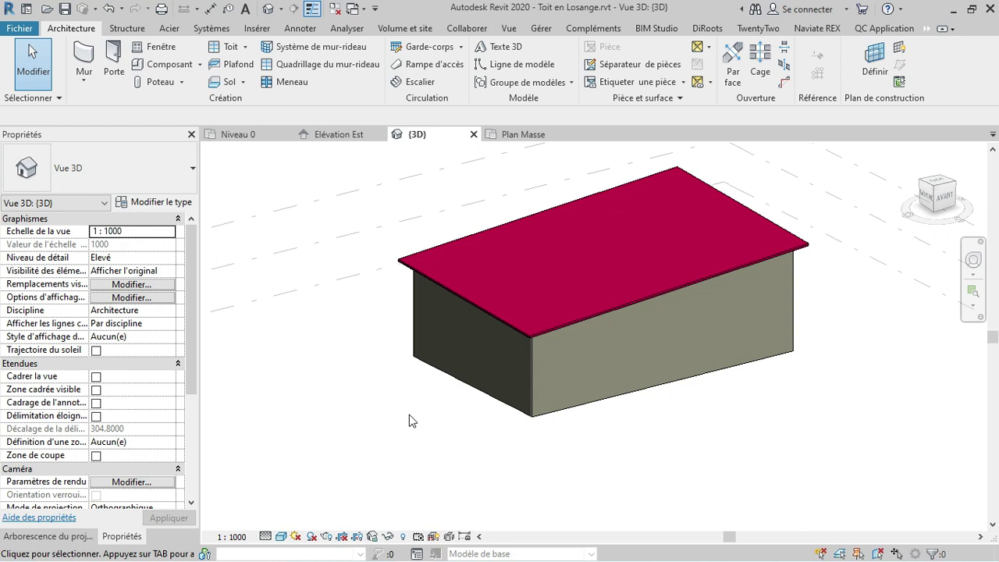
{"action": "middle_click_drag", "start_coordinate": [459, 406], "coordinate": [625, 402], "text": "shift"}
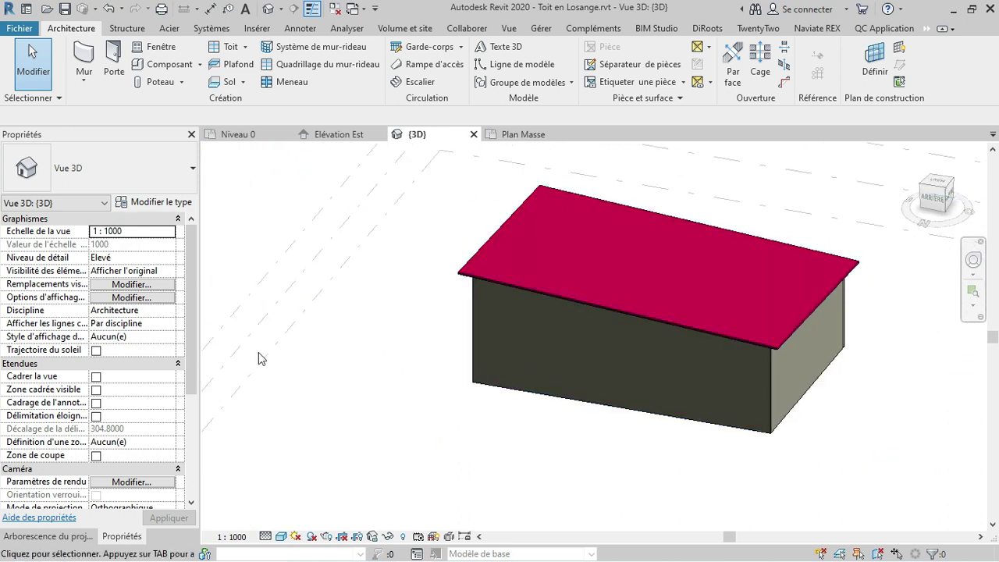
{"action": "left_click", "coordinate": [67, 536]}
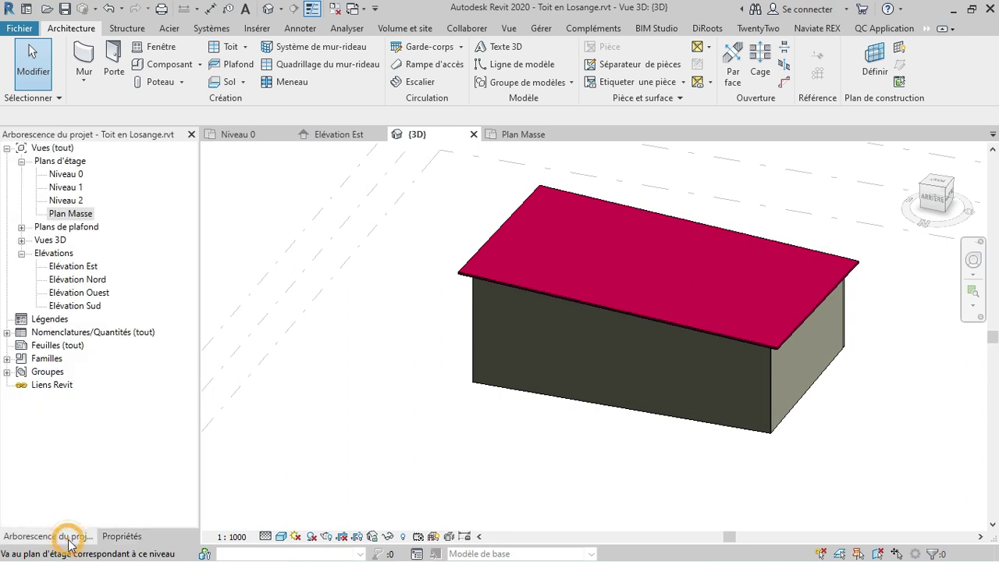
{"action": "double_click", "coordinate": [77, 279]}
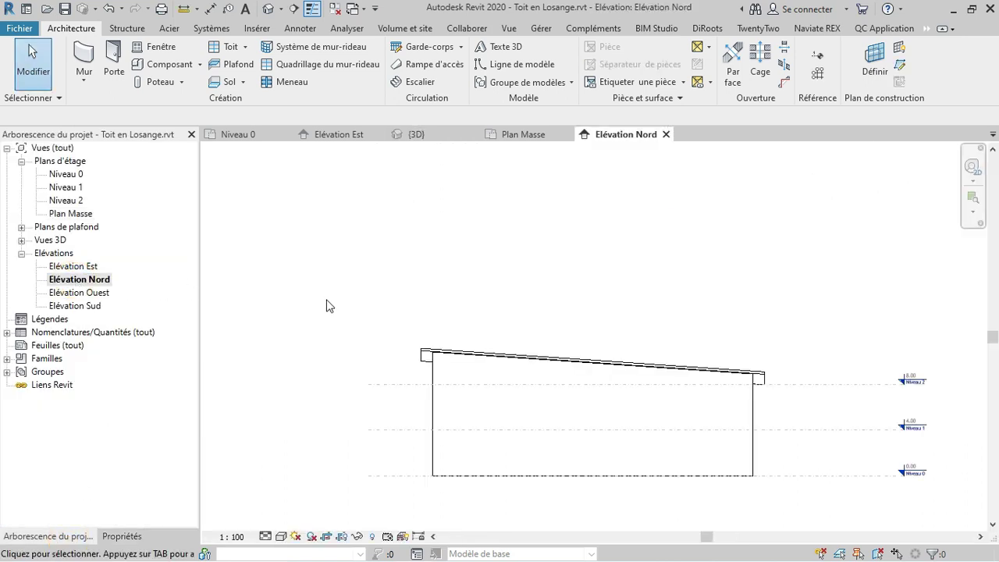
{"action": "scroll", "coordinate": [454, 386], "scroll_direction": "up", "scroll_amount": 3}
{"action": "scroll", "coordinate": [341, 203], "scroll_direction": "down", "scroll_amount": 4}
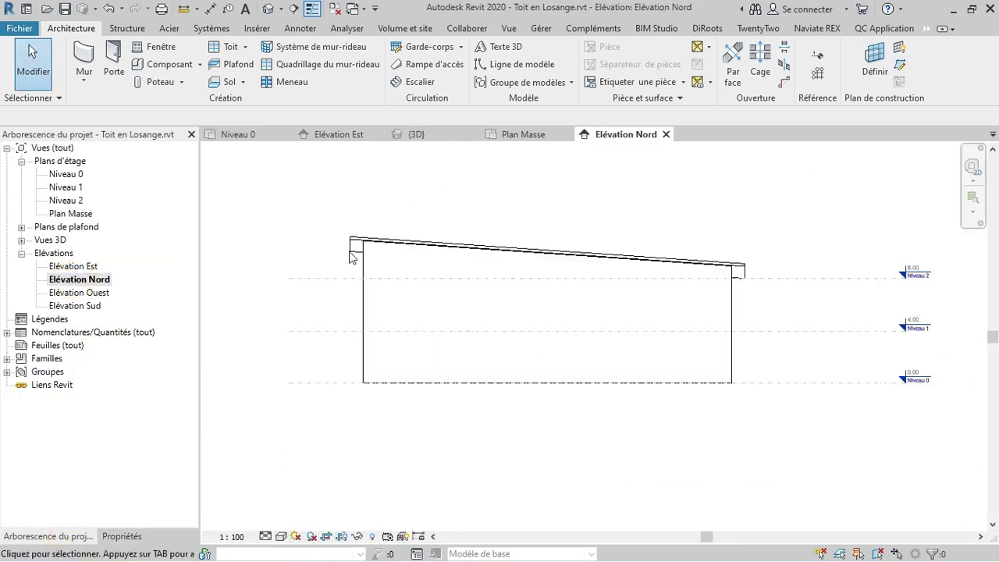
{"action": "left_click", "coordinate": [356, 246]}
{"action": "scroll", "coordinate": [355, 266], "scroll_direction": "up", "scroll_amount": 2}
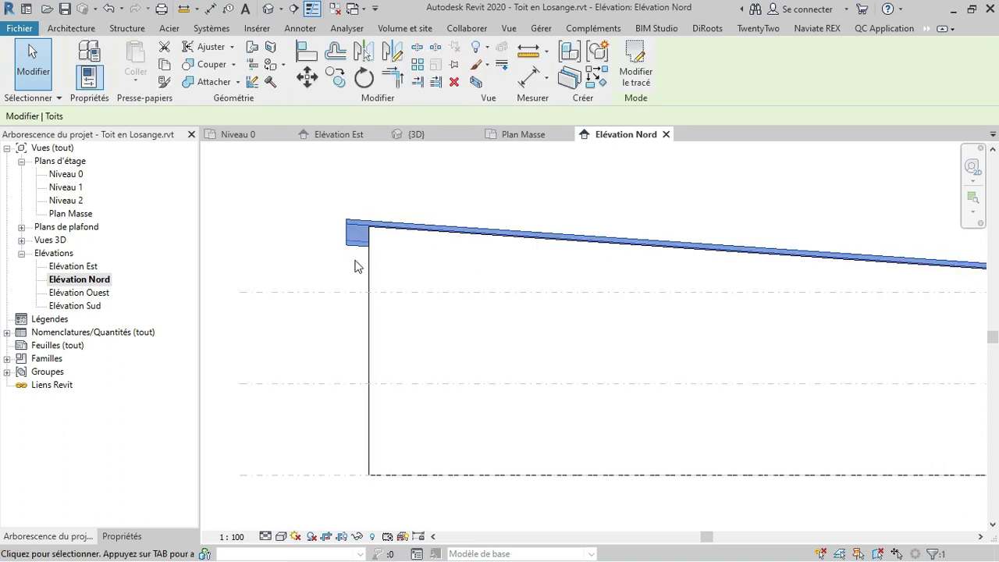
{"action": "scroll", "coordinate": [355, 265], "scroll_direction": "down", "scroll_amount": 2}
{"action": "scroll", "coordinate": [357, 263], "scroll_direction": "up", "scroll_amount": 3}
{"action": "scroll", "coordinate": [356, 266], "scroll_direction": "down", "scroll_amount": 2}
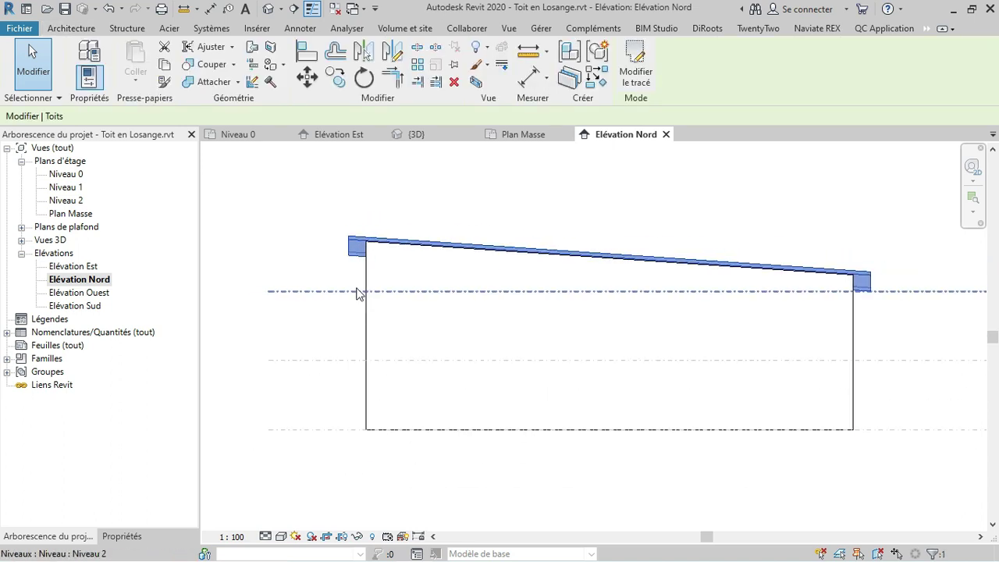
Compare the roof's slope in the Elévation Est and Elévation Ouest views
{"action": "left_click", "coordinate": [352, 139]}
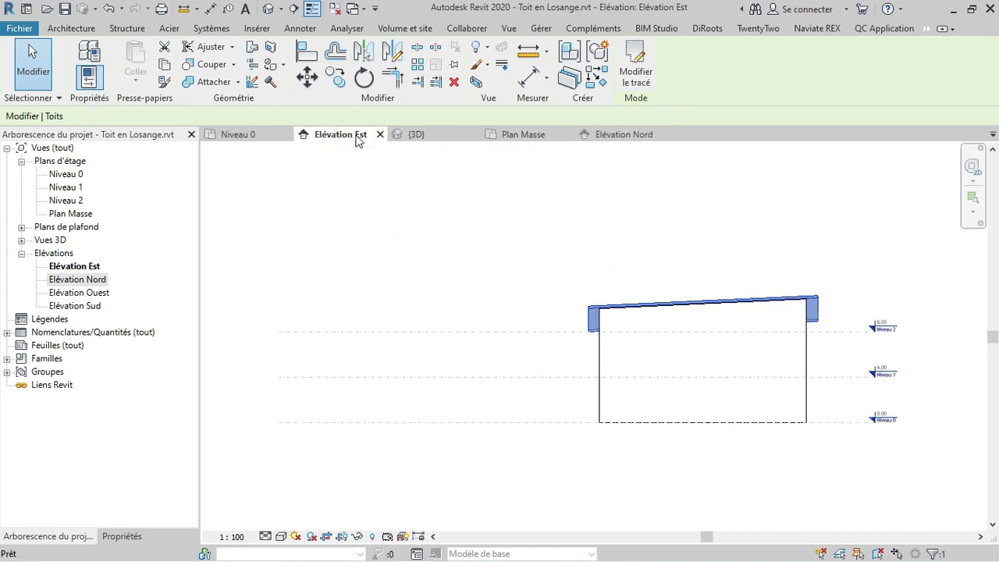
{"action": "double_click", "coordinate": [80, 292]}
{"action": "left_click", "coordinate": [549, 337]}
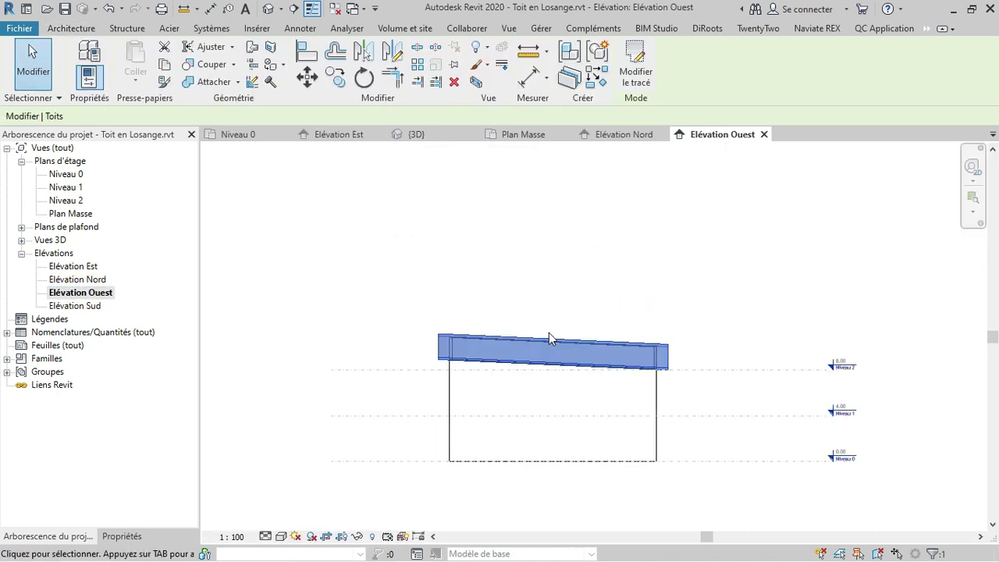
Open the Elévation Sud view and examine the roof's slope and edges above the walls
{"action": "left_click", "coordinate": [117, 306]}
{"action": "double_click", "coordinate": [78, 305]}
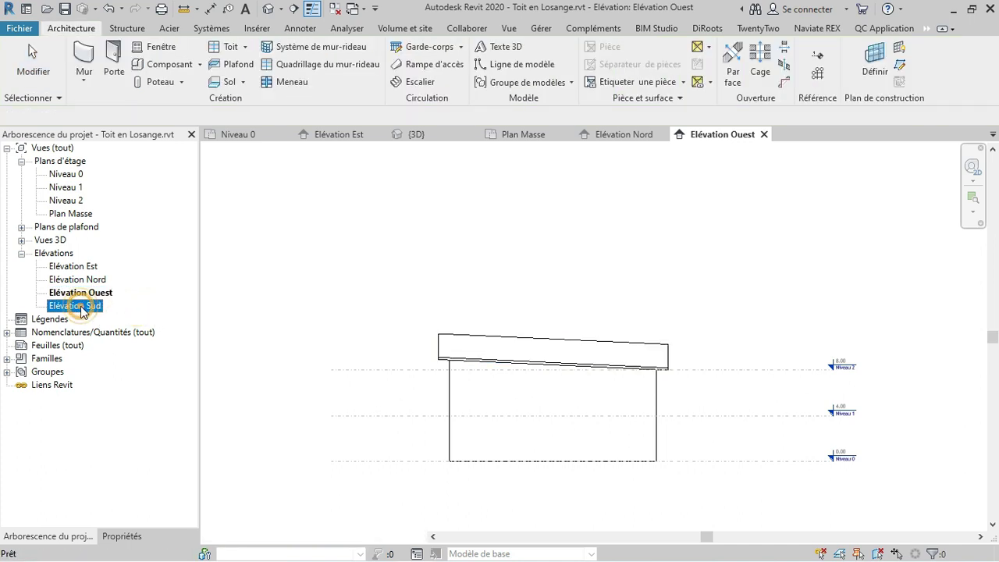
{"action": "scroll", "coordinate": [541, 408], "scroll_direction": "up", "scroll_amount": 2}
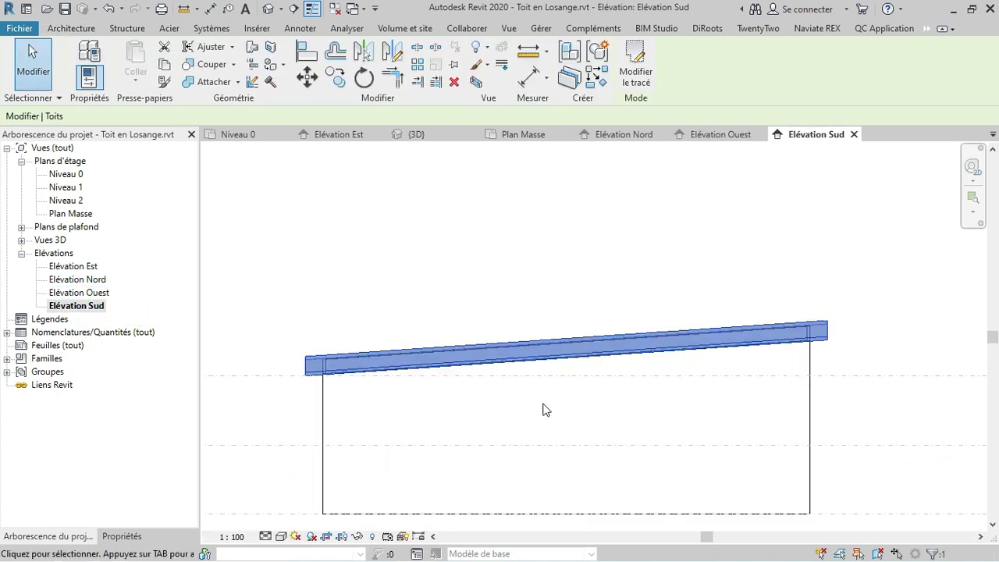
{"action": "left_click", "coordinate": [571, 272]}
{"action": "scroll", "coordinate": [572, 271], "scroll_direction": "down", "scroll_amount": 1}
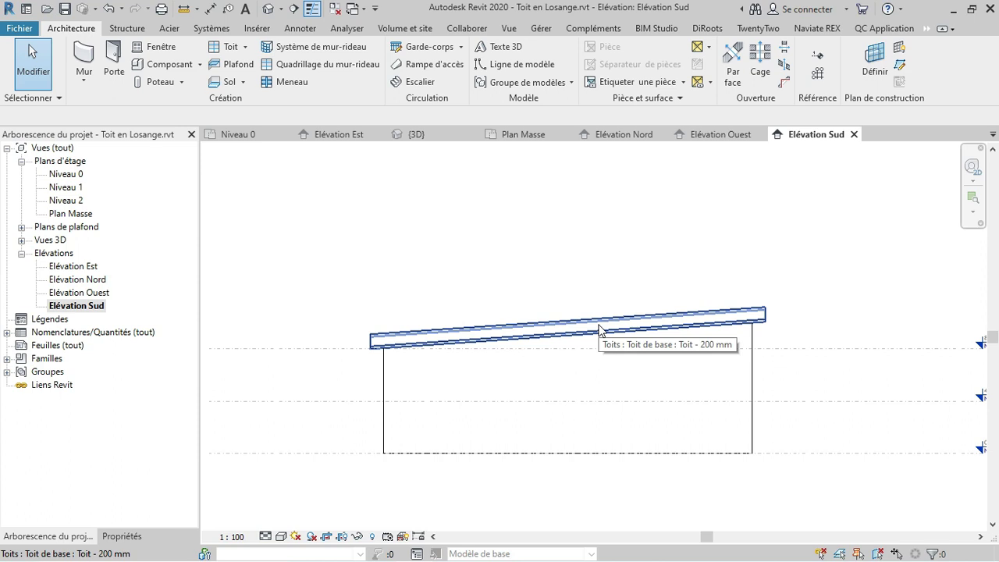
{"action": "left_click", "coordinate": [600, 274]}
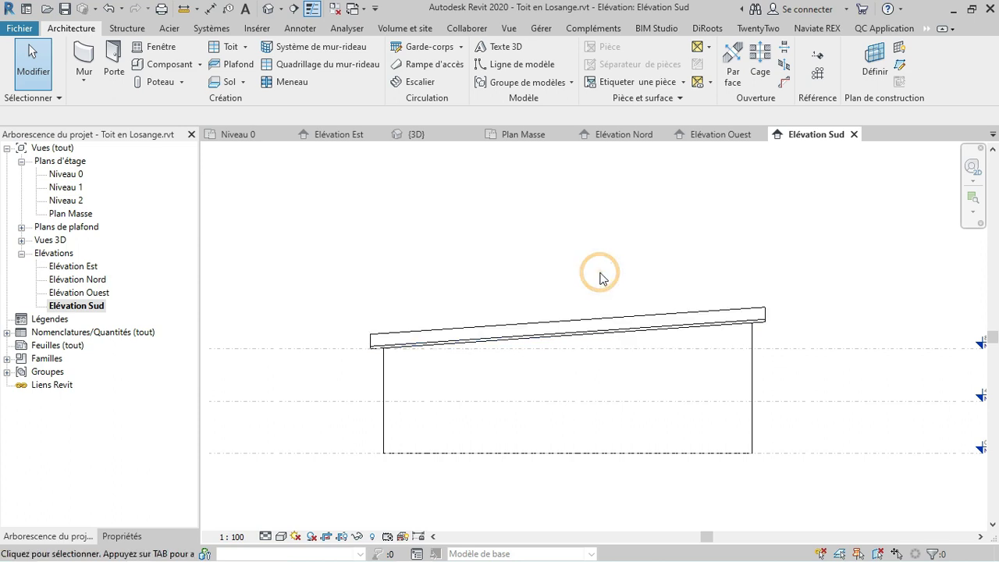
{"action": "scroll", "coordinate": [601, 336], "scroll_direction": "up", "scroll_amount": 1}
{"action": "scroll", "coordinate": [600, 336], "scroll_direction": "up", "scroll_amount": 1}
{"action": "left_click", "coordinate": [599, 329]}
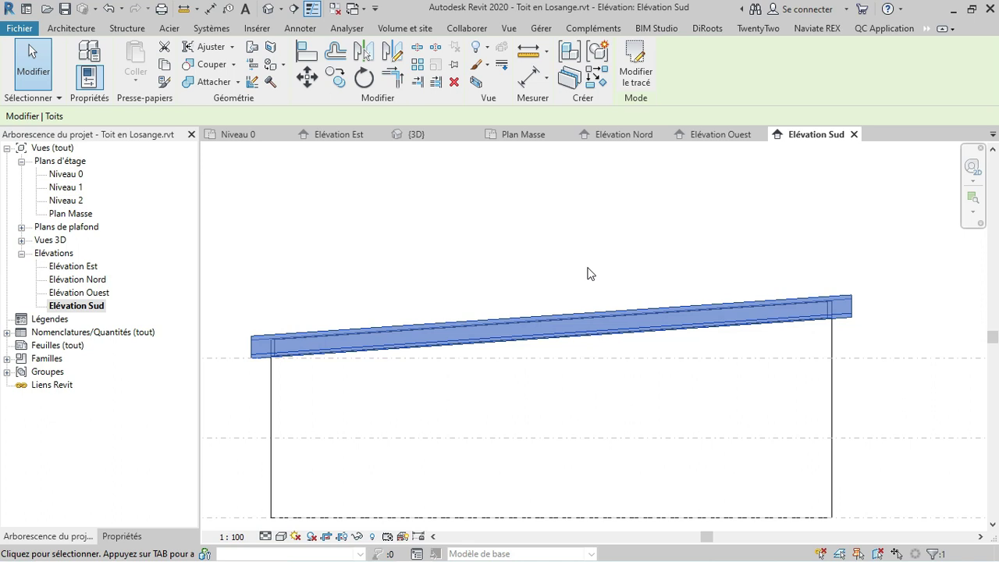
{"action": "left_click", "coordinate": [651, 262]}
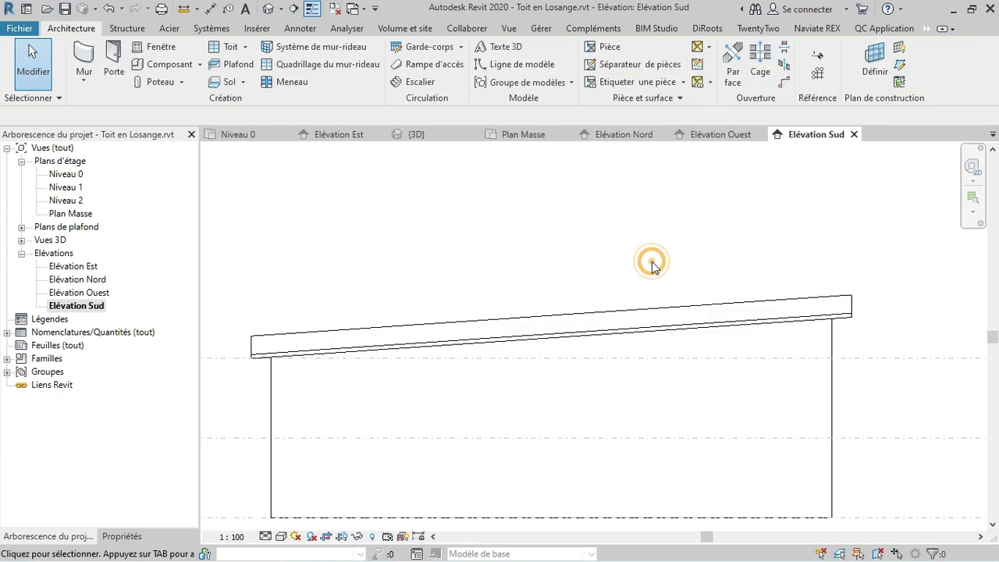
{"action": "scroll", "coordinate": [630, 278], "scroll_direction": "down", "scroll_amount": 1}
{"action": "scroll", "coordinate": [589, 304], "scroll_direction": "up", "scroll_amount": 1}
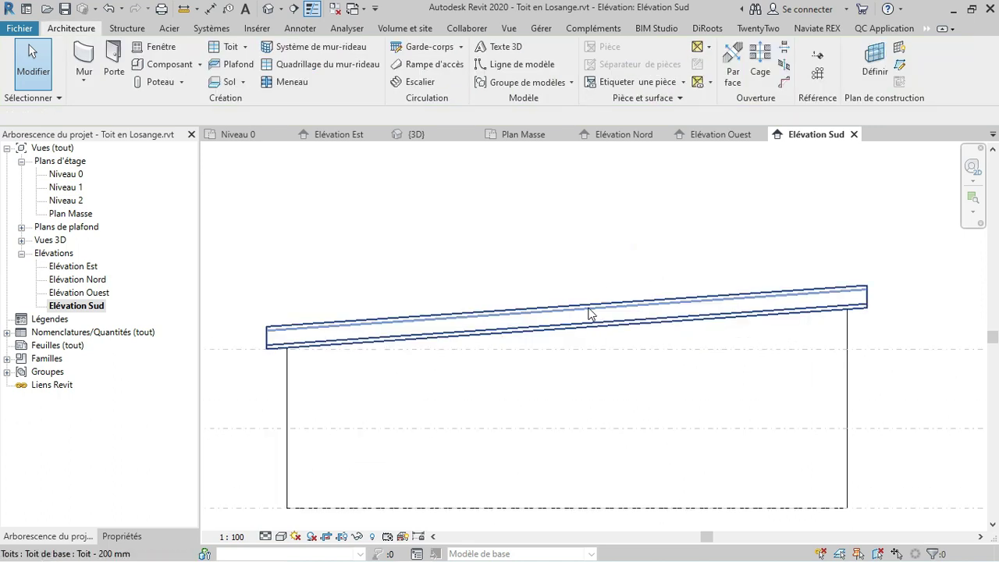
{"action": "left_click", "coordinate": [590, 305]}
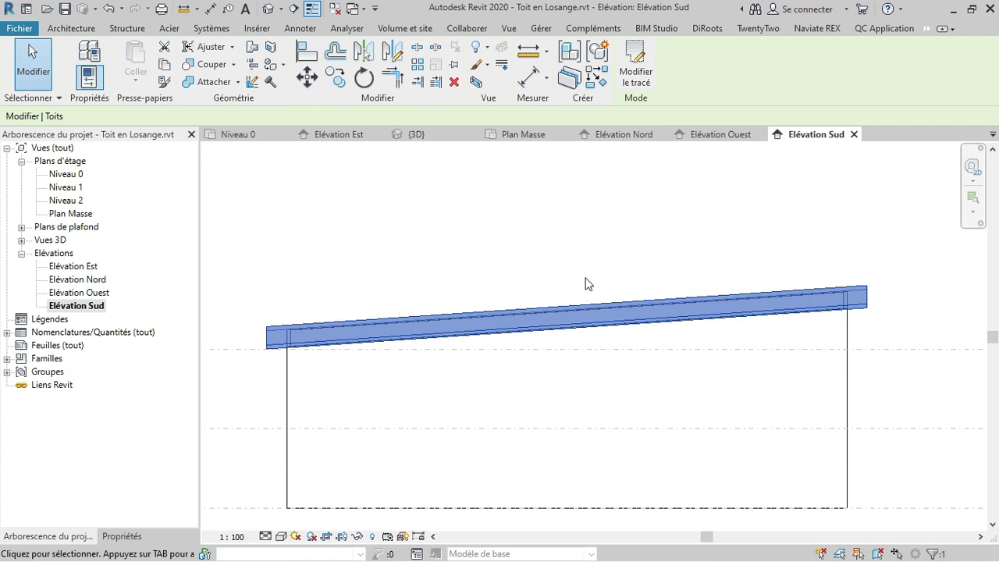
Return to the 3D view and examine the selected roof's corners above the walls
{"action": "left_click", "coordinate": [439, 139]}
{"action": "middle_click_drag", "start_coordinate": [441, 397], "coordinate": [625, 420], "text": "shift"}
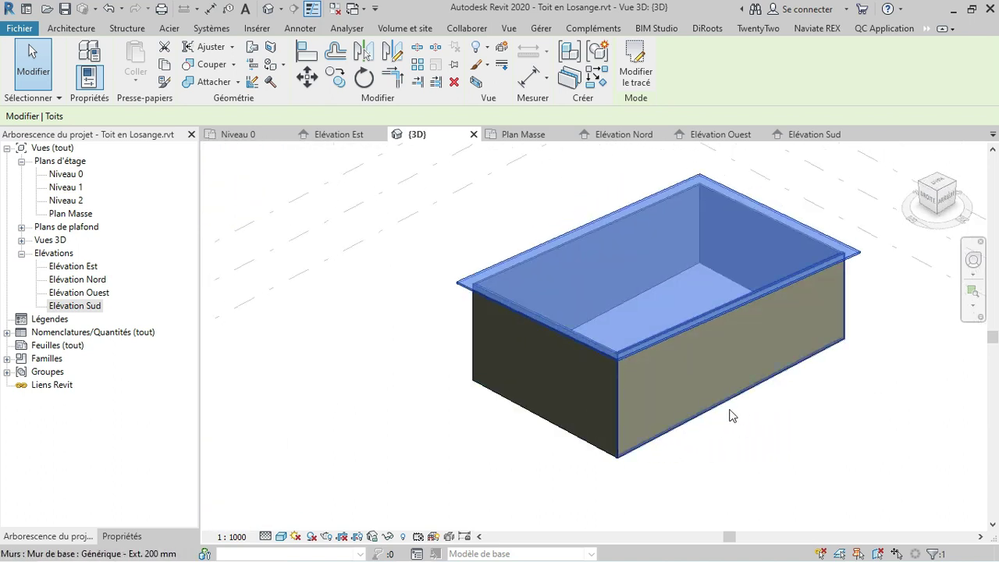
{"action": "scroll", "coordinate": [873, 266], "scroll_direction": "up", "scroll_amount": 1}
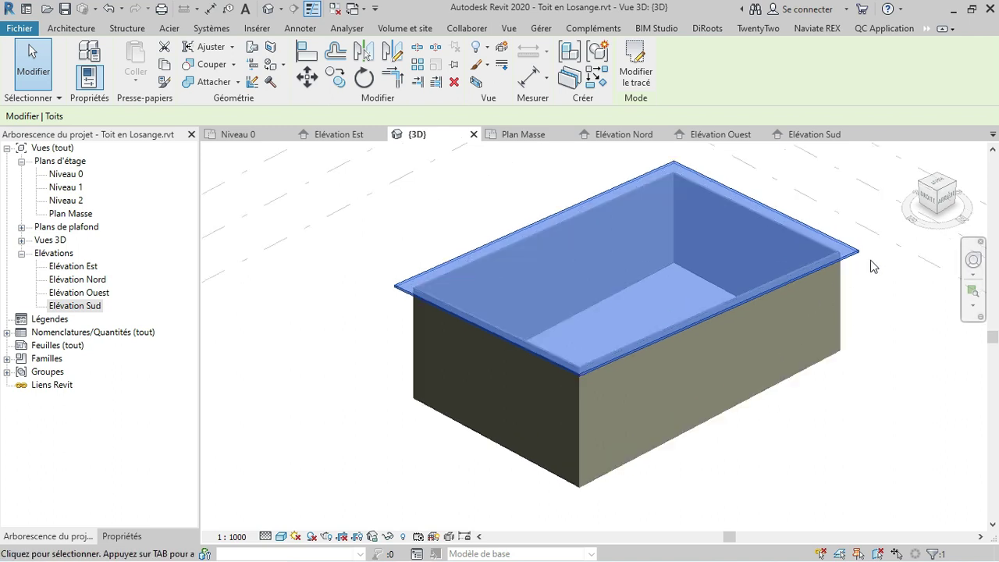